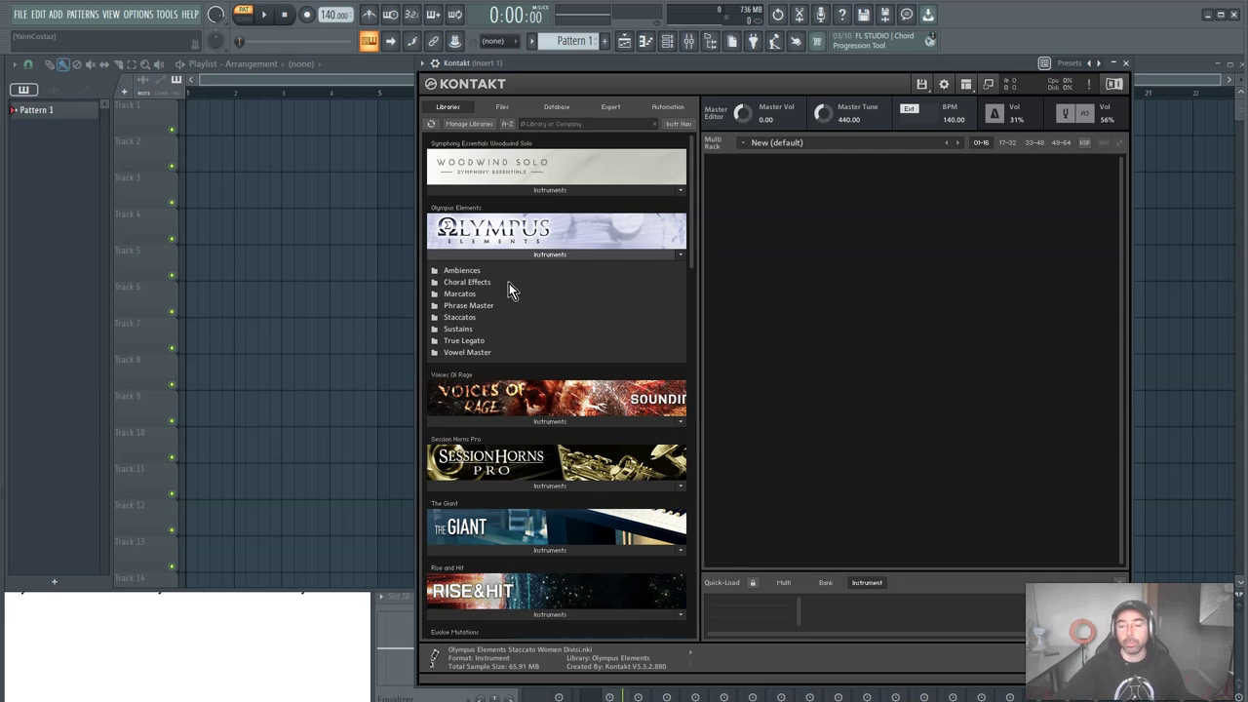
Load the Olympus Elements Staccato Women Divisi instrument from the Staccatos folder of the Olympus Elements library.
click(464, 320)
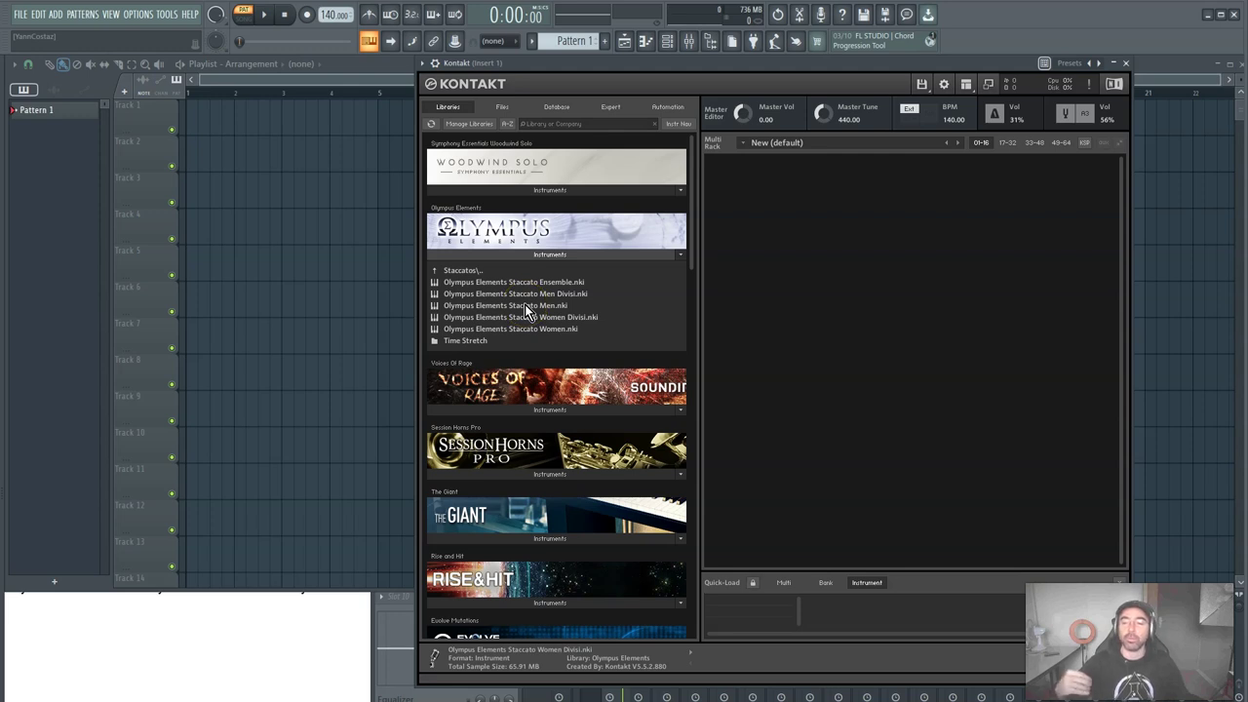
drag(543, 317, 788, 297)
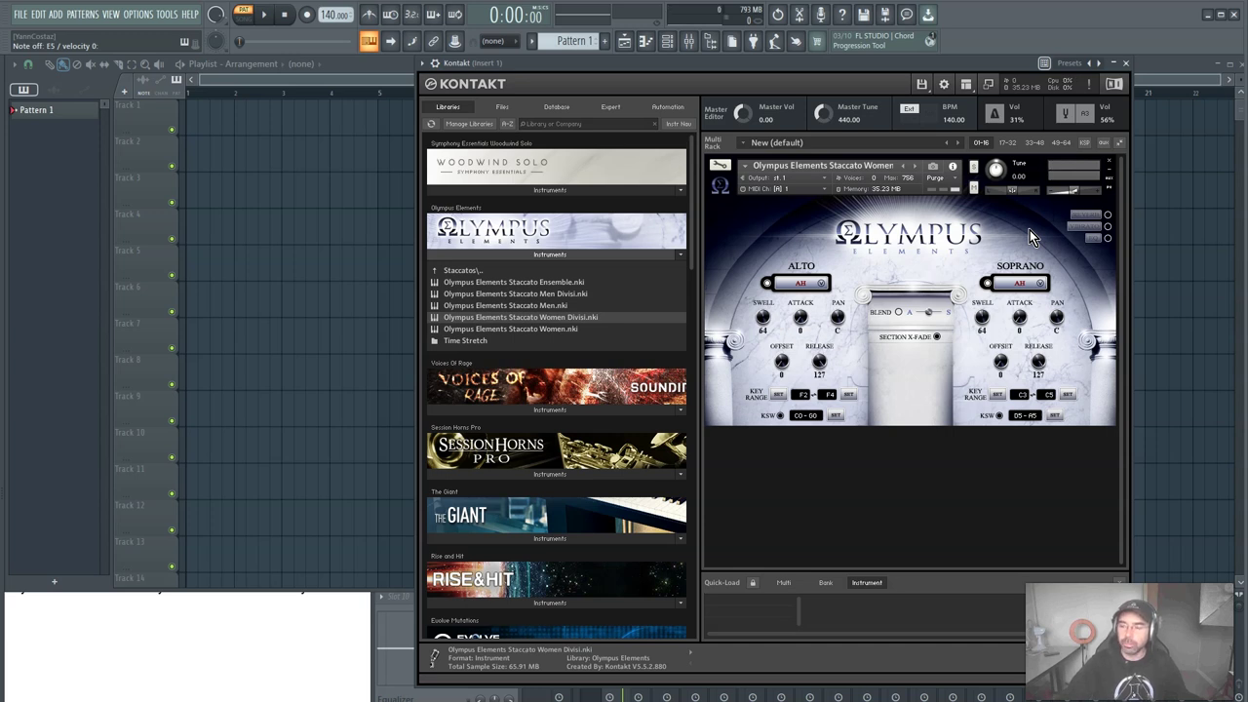
click(819, 356)
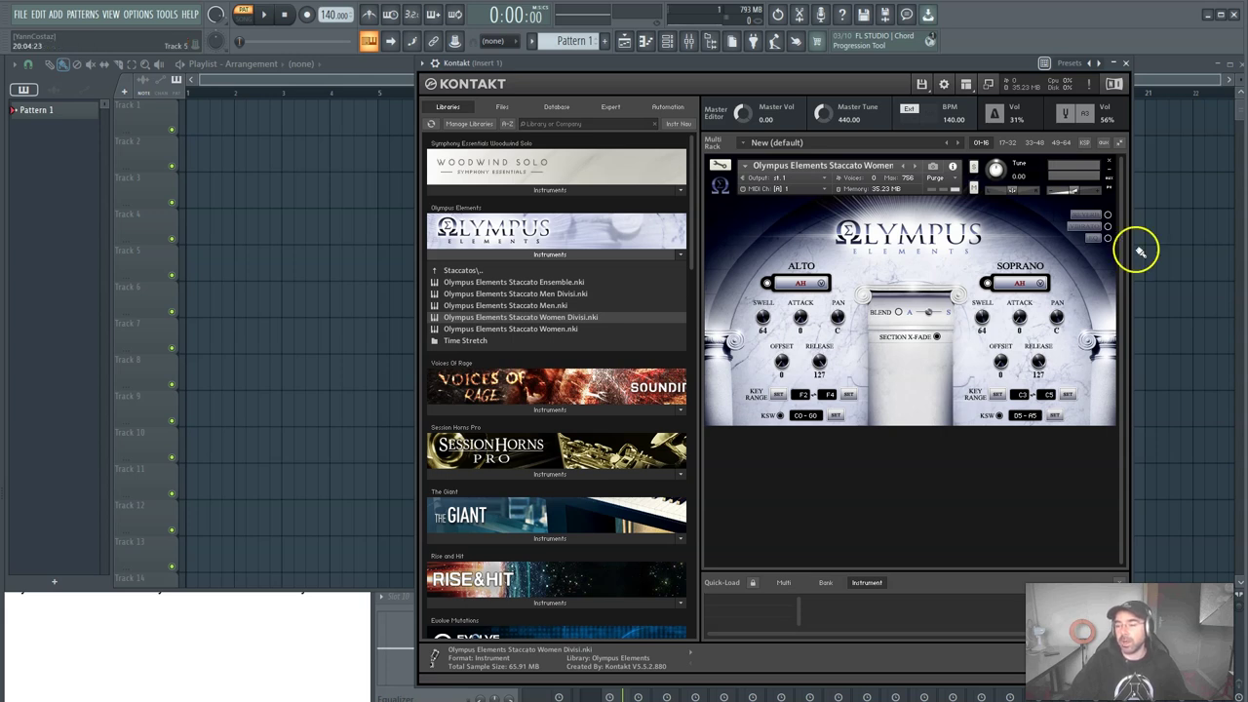
Inspect the choir instrument's reverb controls and its speed and intensity controls, and switch on the EQ.
click(1088, 216)
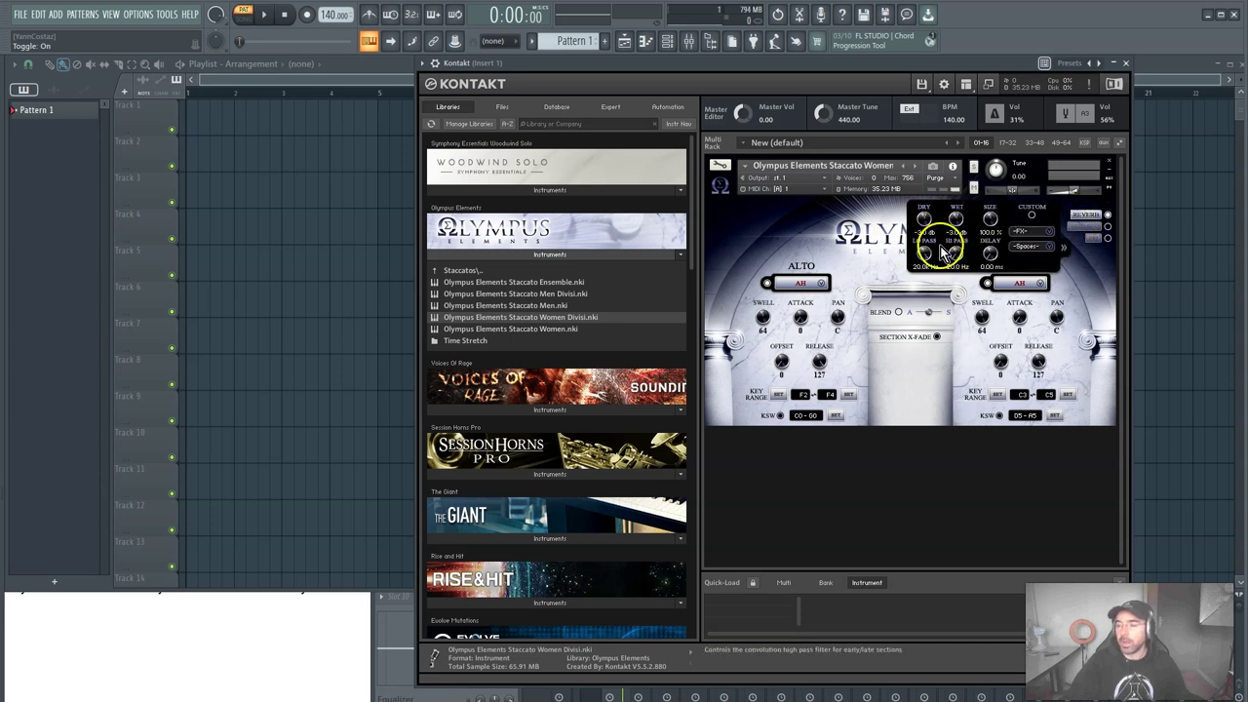
click(1084, 226)
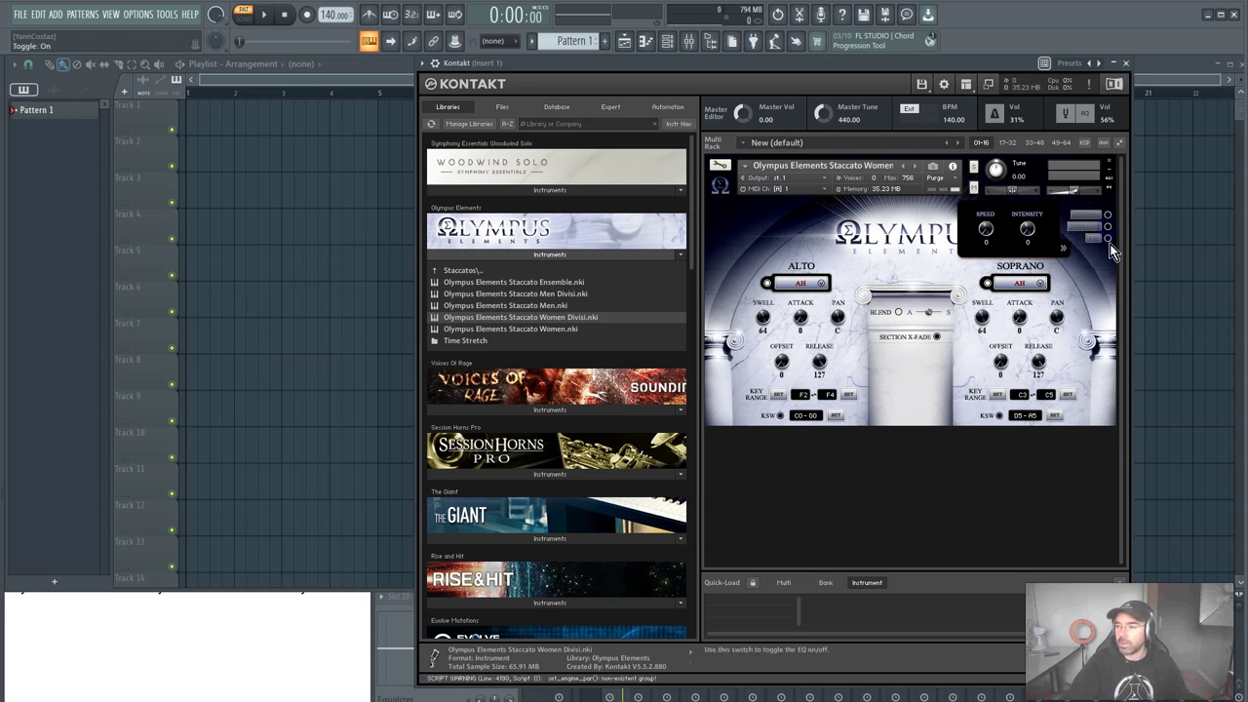
click(1097, 239)
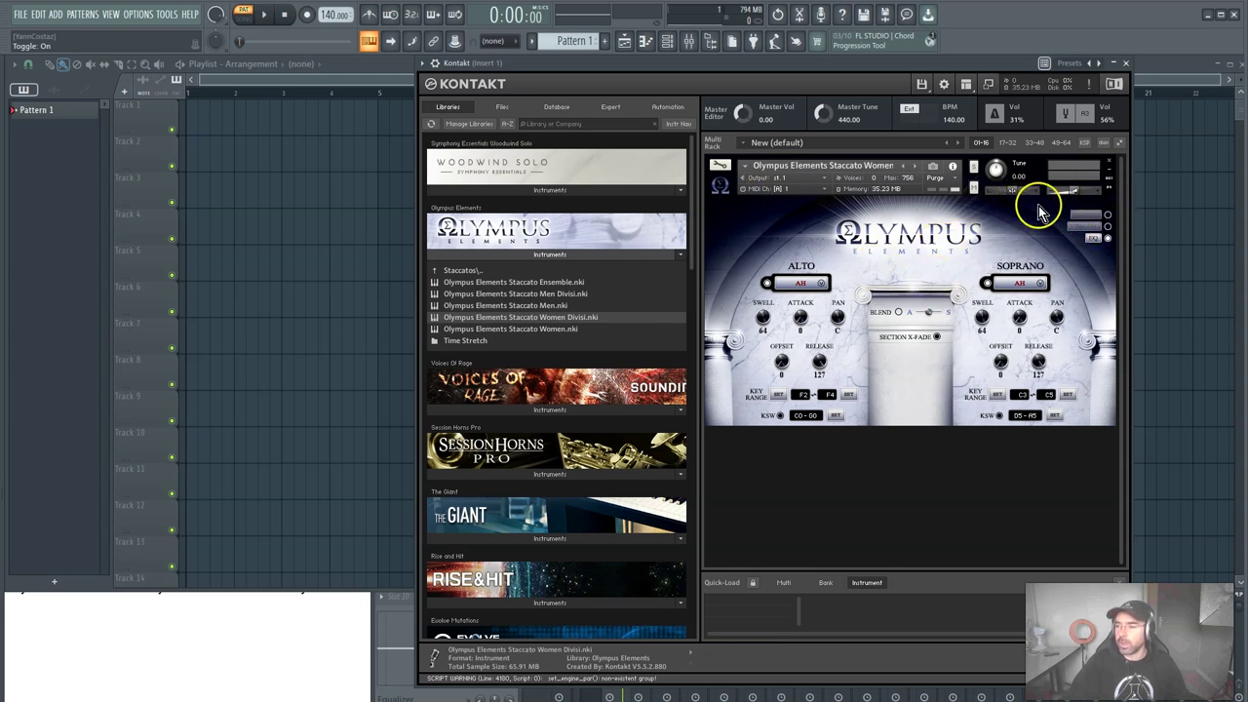
Replace the Staccato Women Divisi instrument with Olympus Elements Phrasemaster Ensemble from the Phrase Master folder.
click(1108, 164)
click(138, 306)
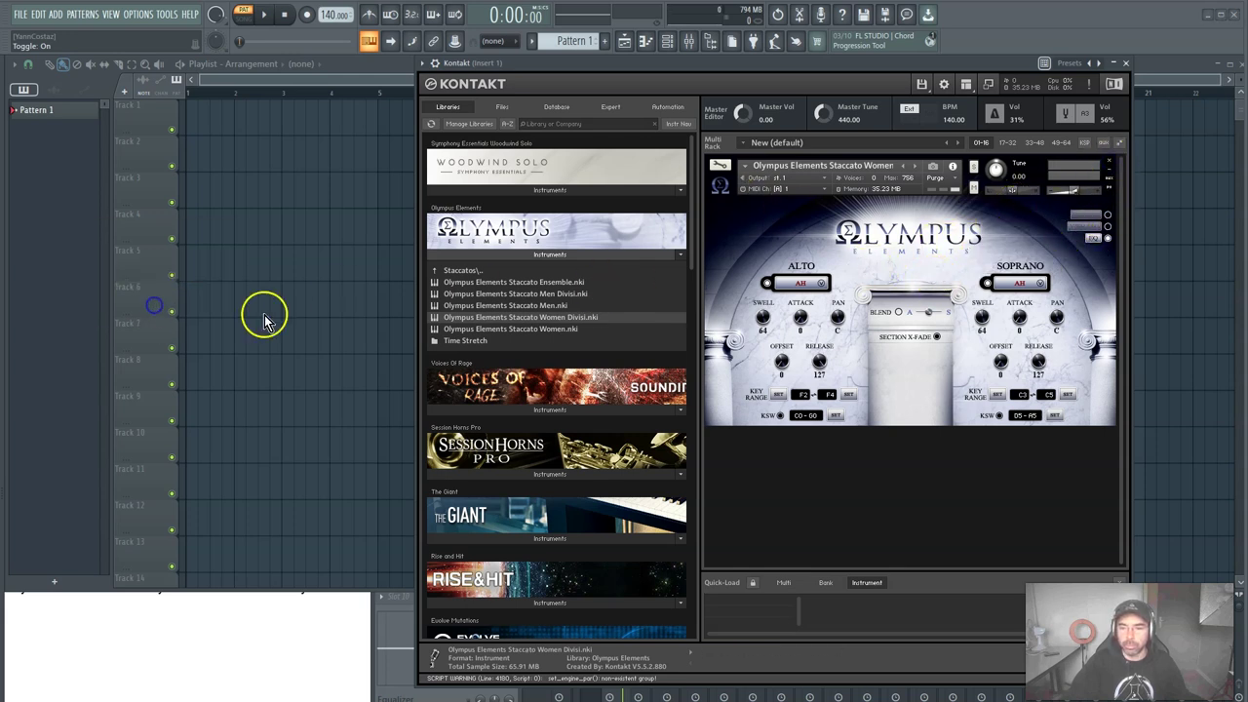
click(439, 273)
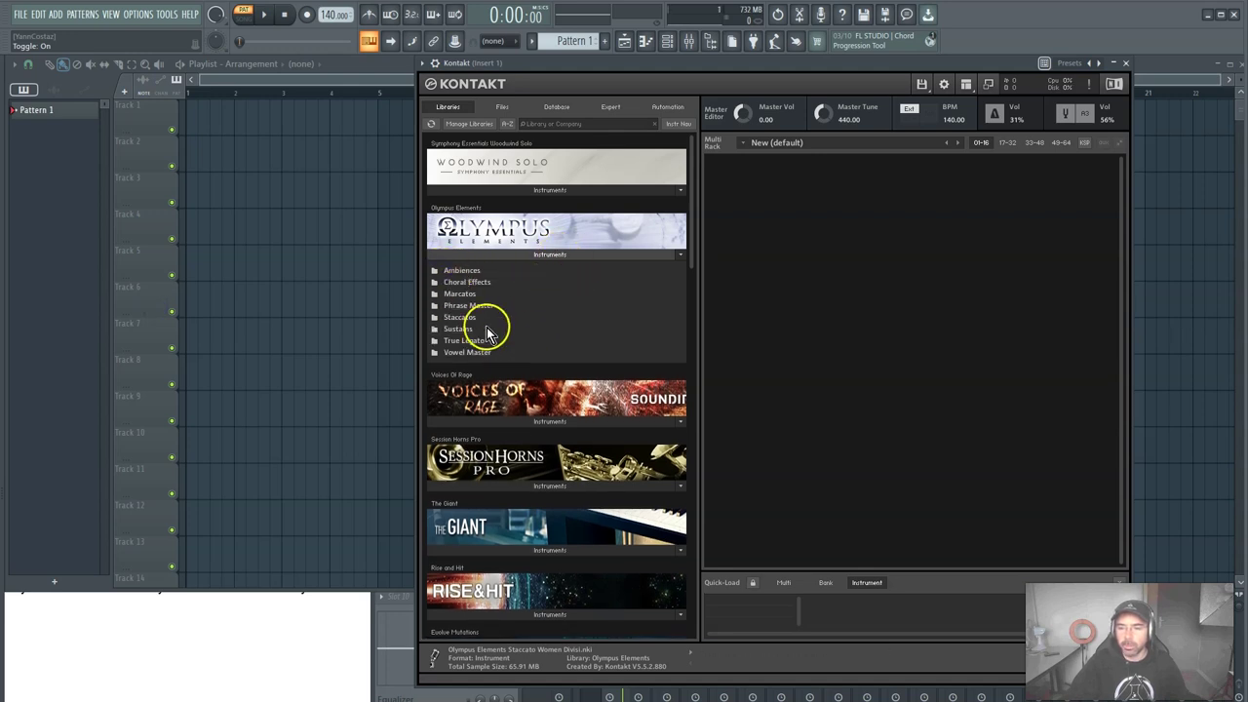
click(468, 304)
double_click(480, 284)
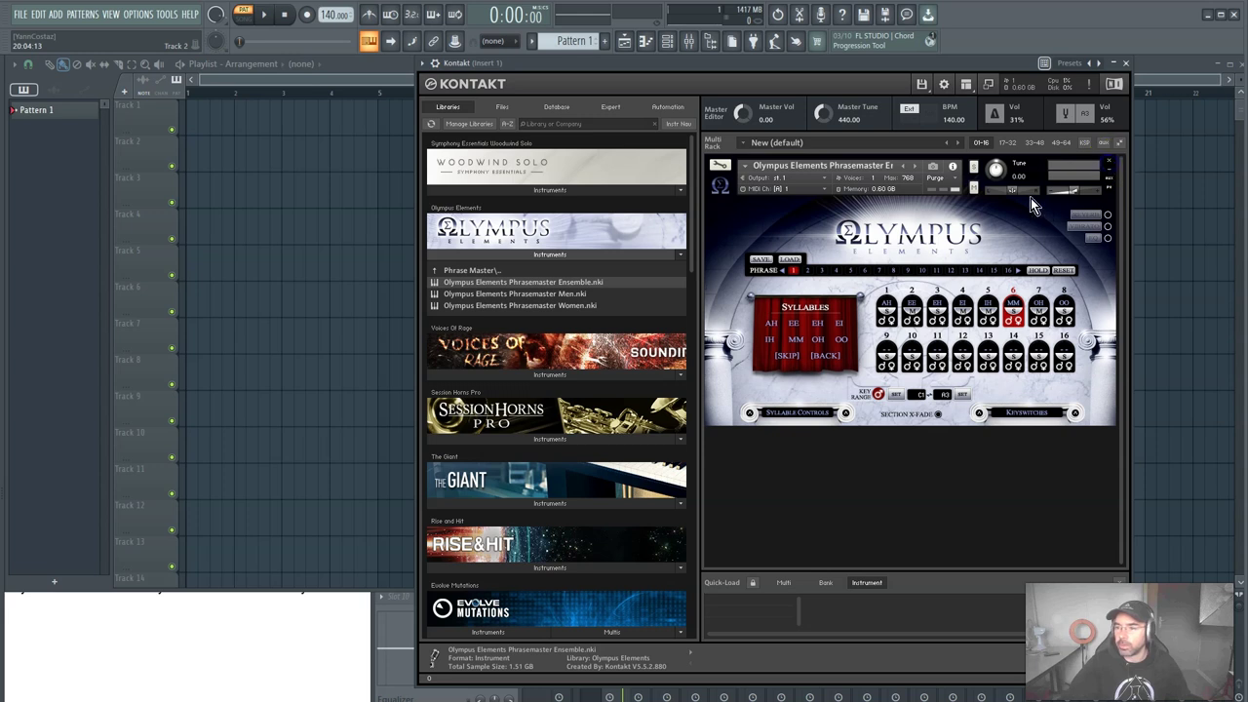
Load Olympus Elements Choral Effects Time-Stretch in place of the Phrasemaster and audition its W:RISERS and W:SHOUTS effects.
click(1109, 161)
double_click(440, 271)
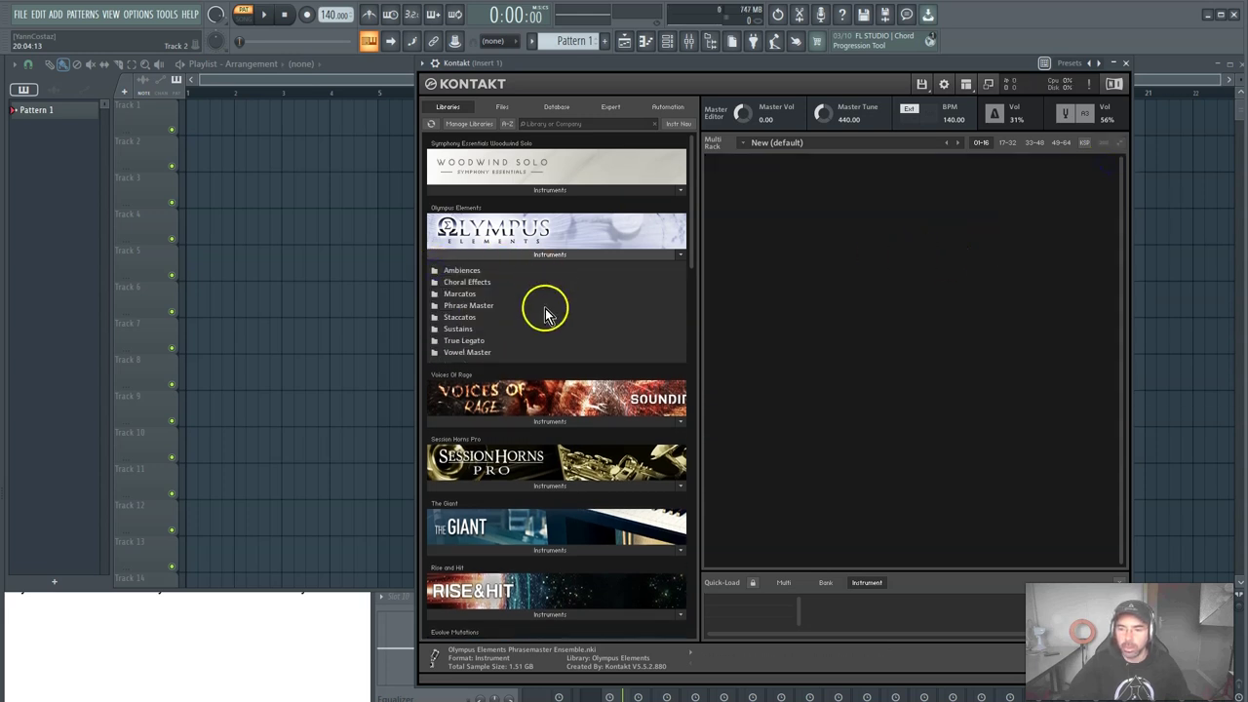
double_click(466, 283)
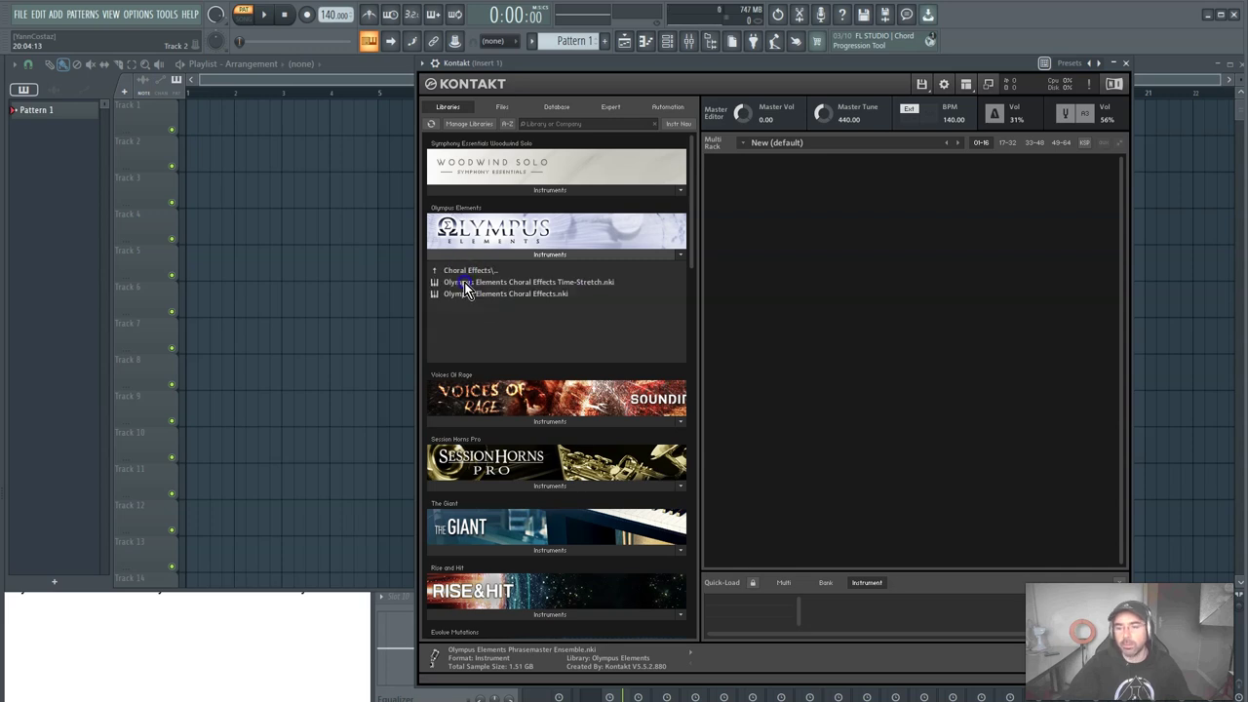
drag(488, 285, 990, 281)
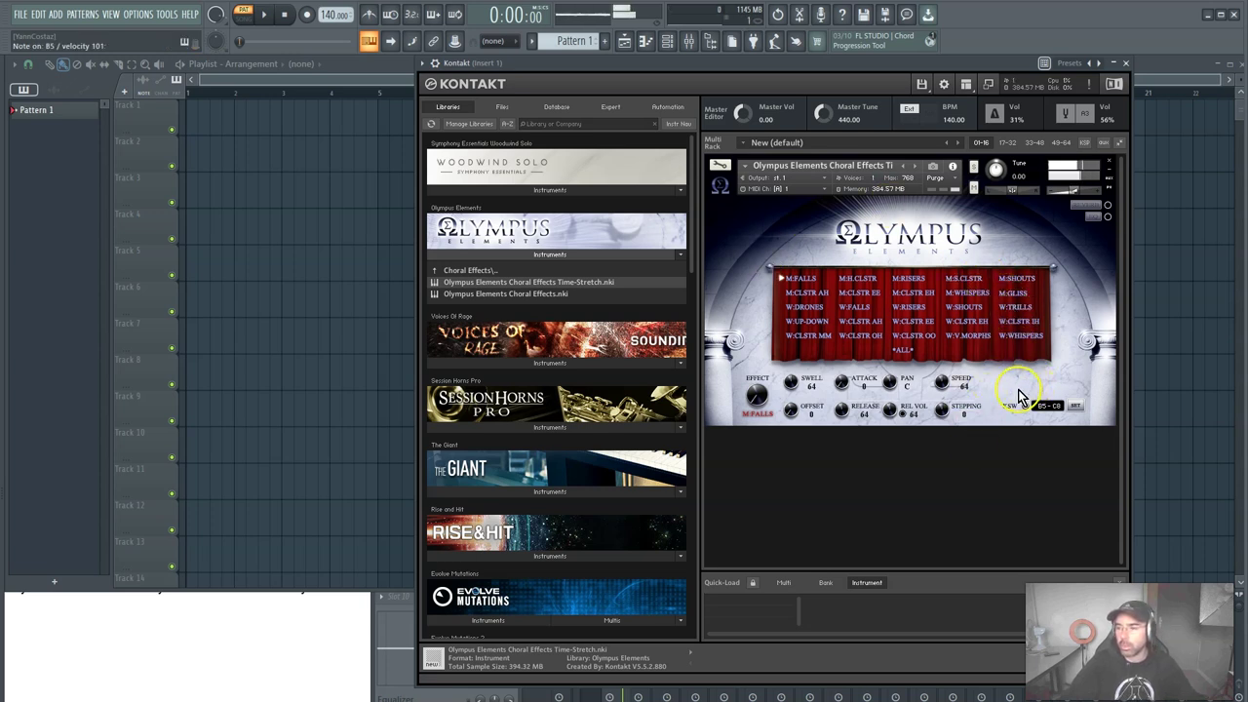
click(915, 310)
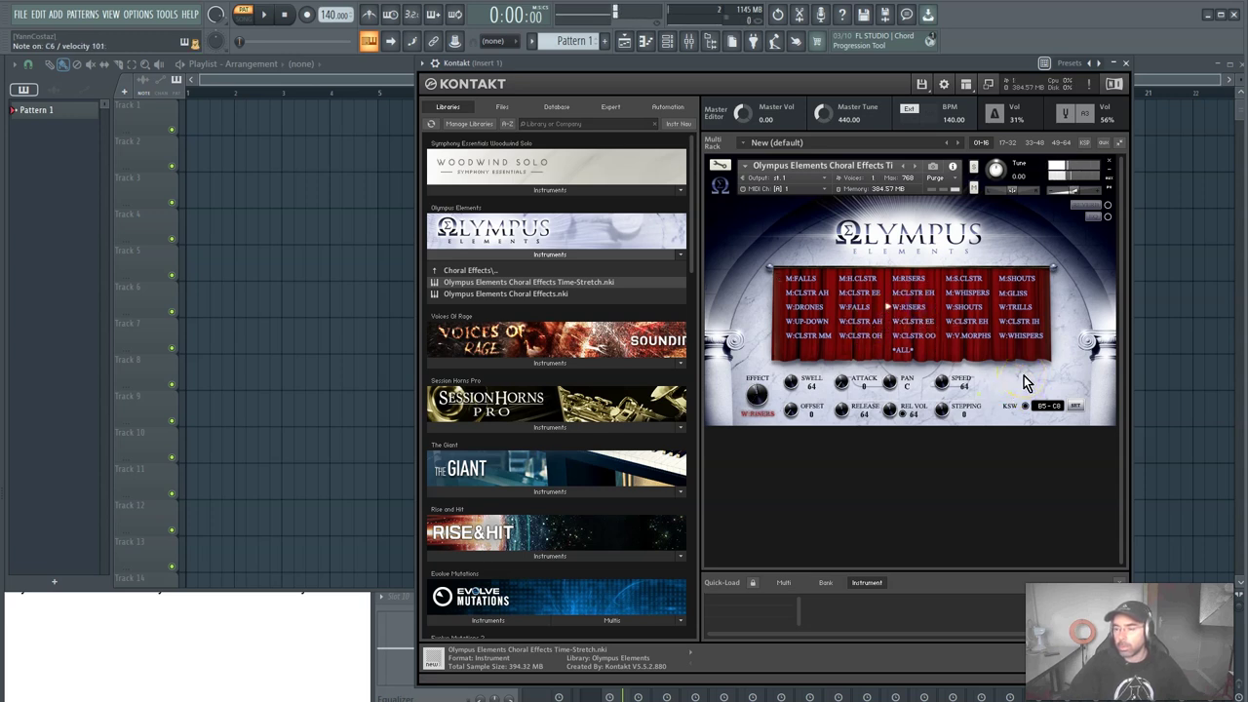
click(965, 307)
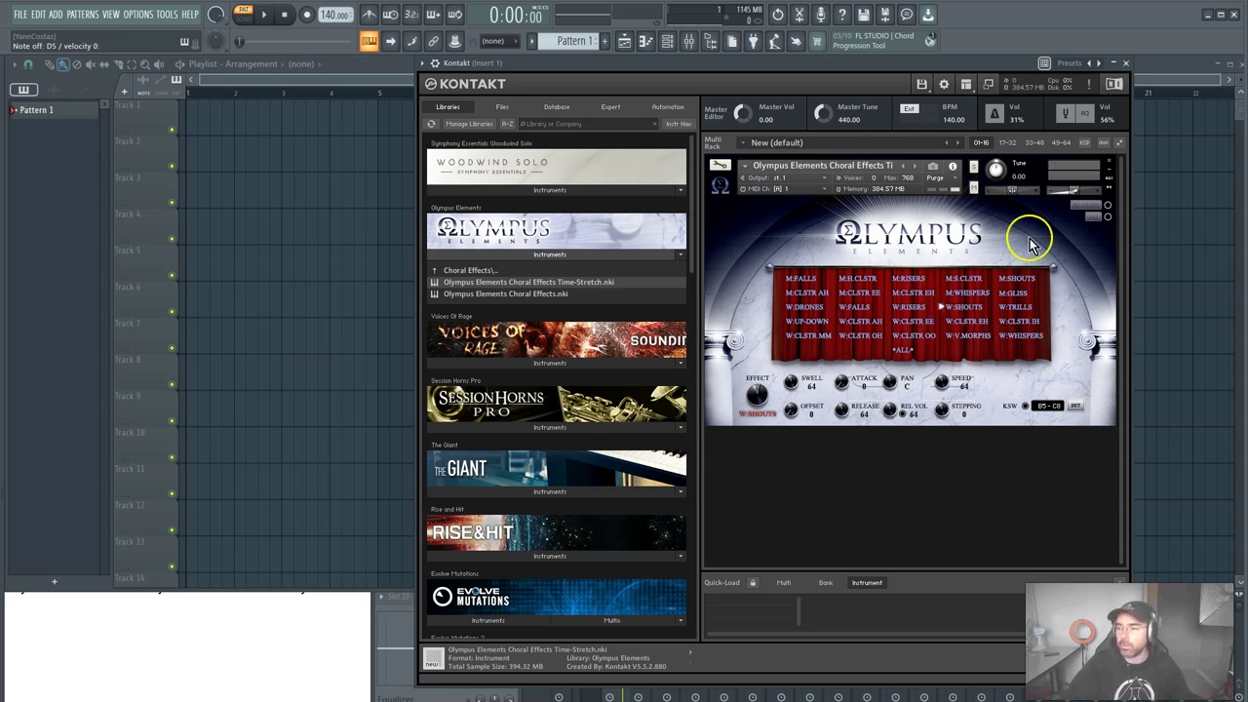
Replace the Choral Effects instrument with Olympus Elements Sustains Men Divisi from the Sustains folder.
click(1109, 161)
click(140, 306)
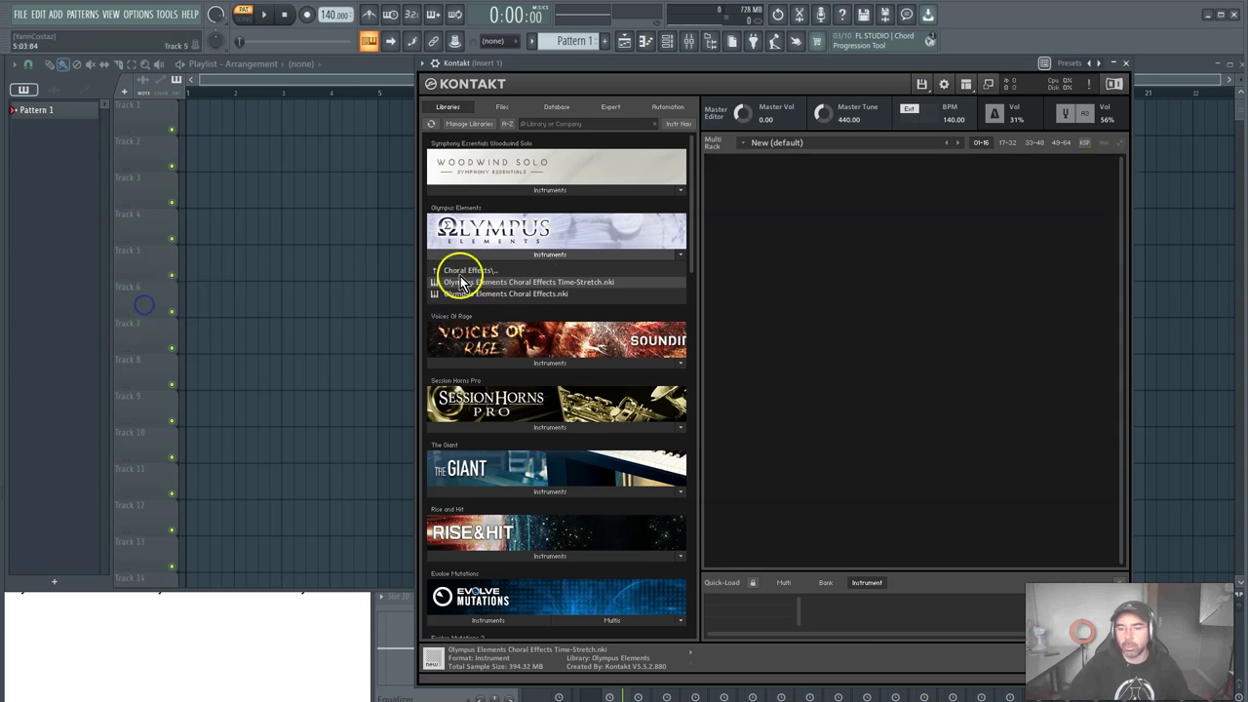
click(460, 271)
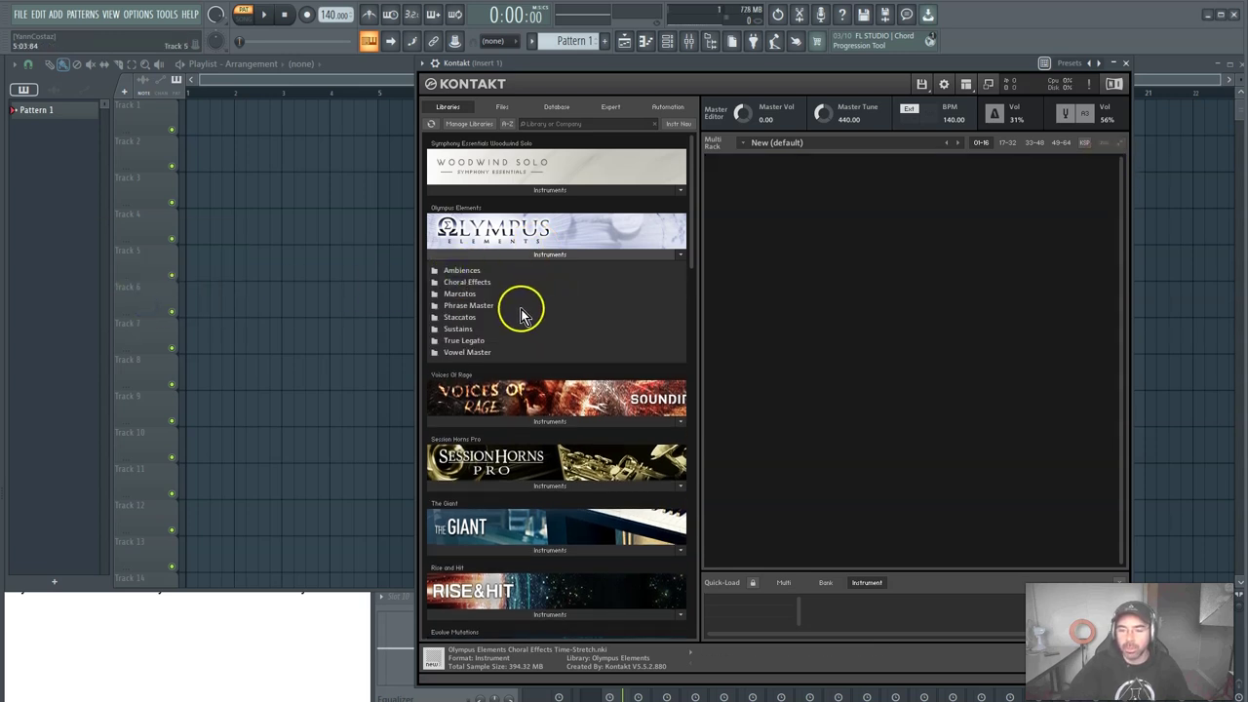
click(458, 327)
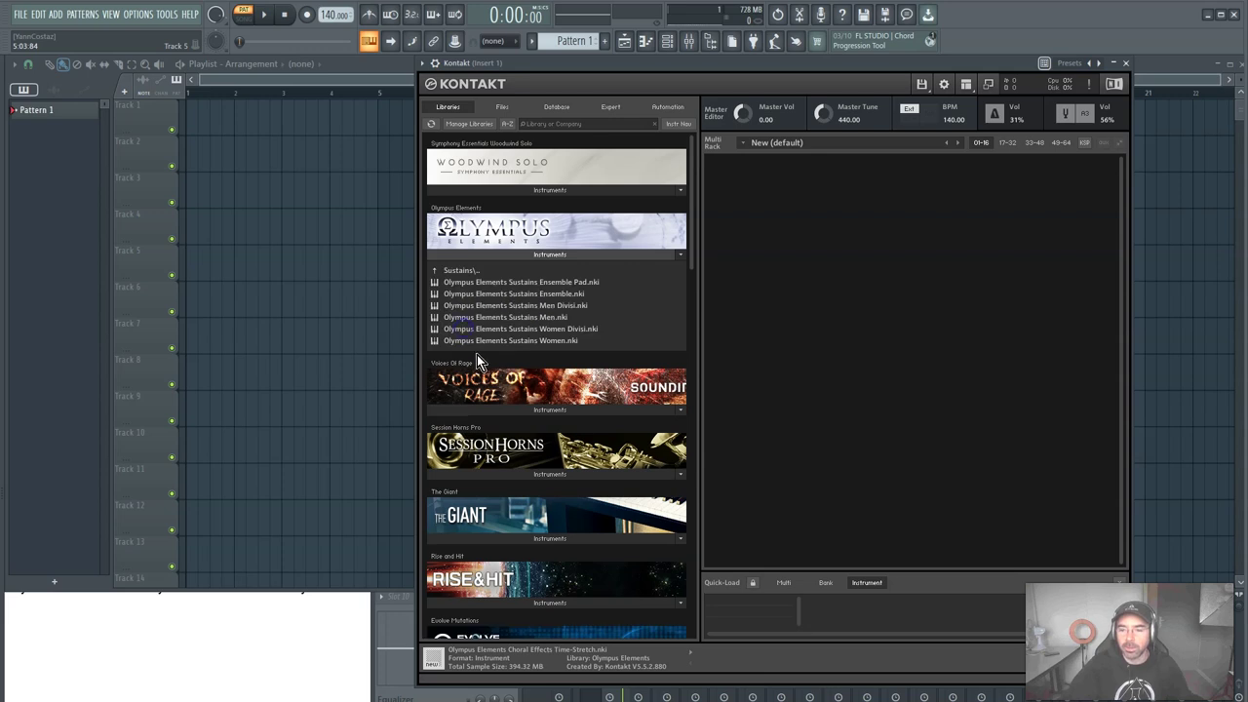
click(541, 307)
drag(541, 306, 871, 301)
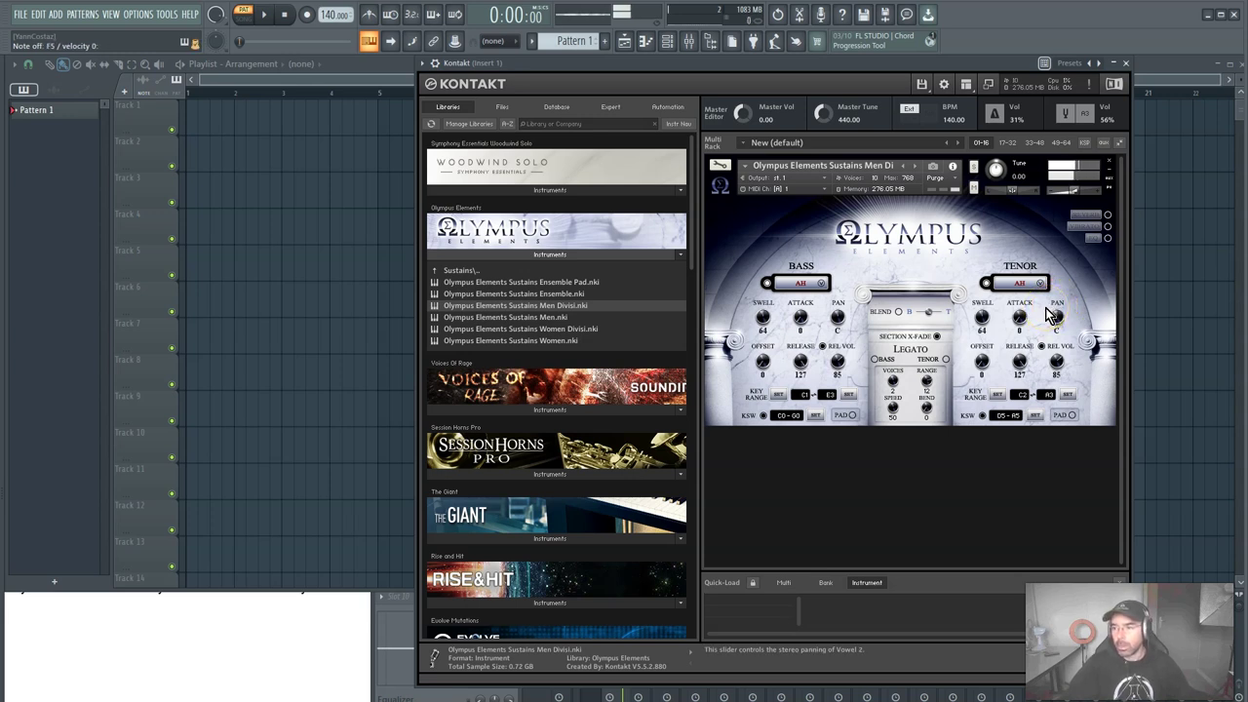
click(1051, 313)
click(922, 312)
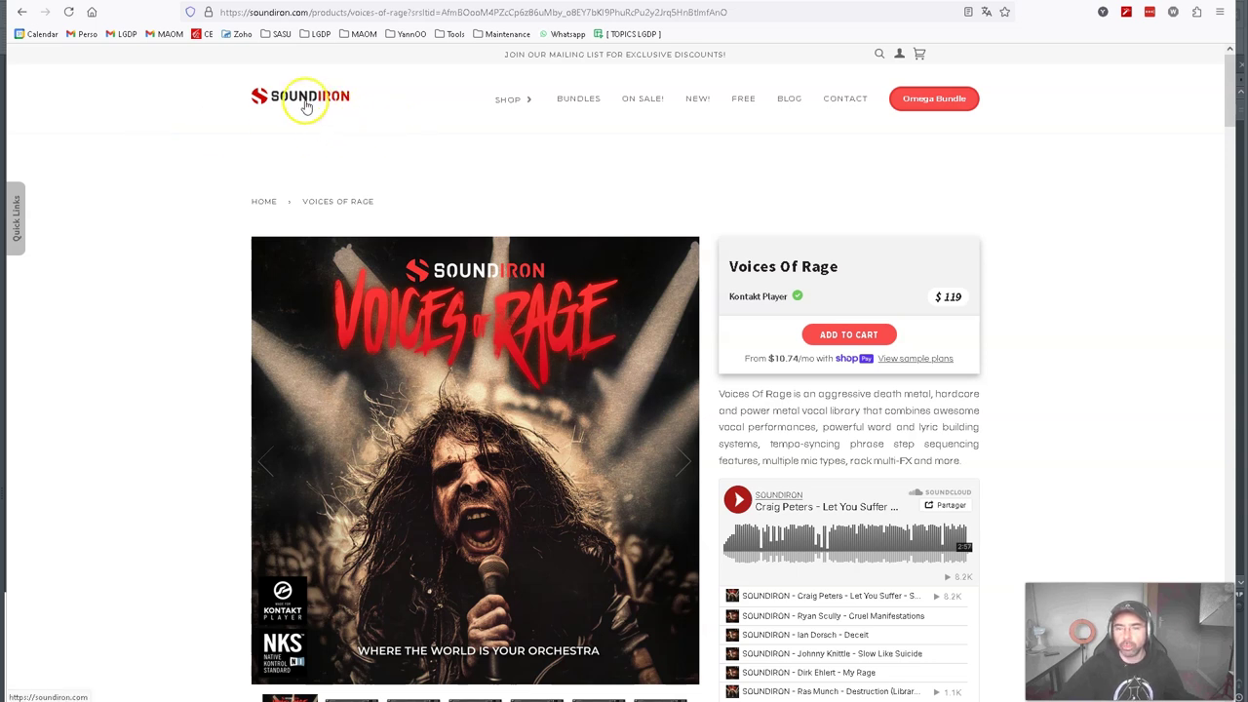
Highlight the soundiron.com domain in the Voices Of Rage product page address and return to FL Studio.
click(297, 12)
drag(297, 11, 252, 14)
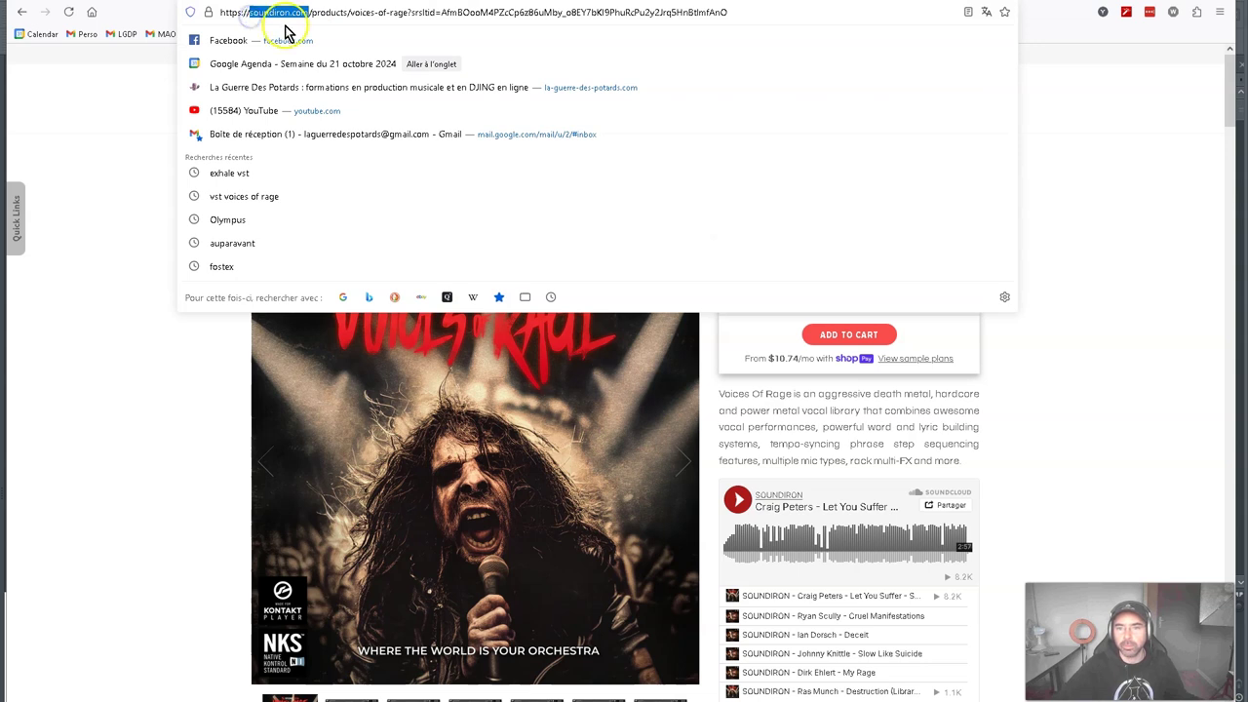
click(145, 250)
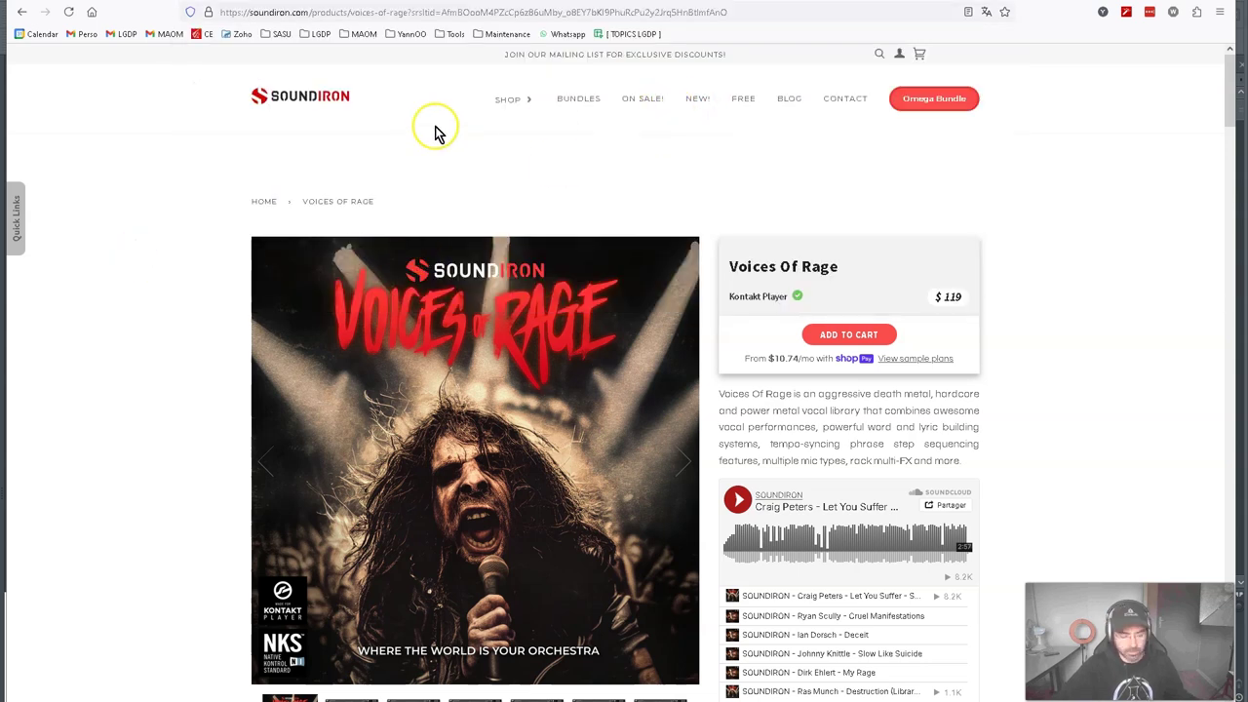
key(alt+Tab)
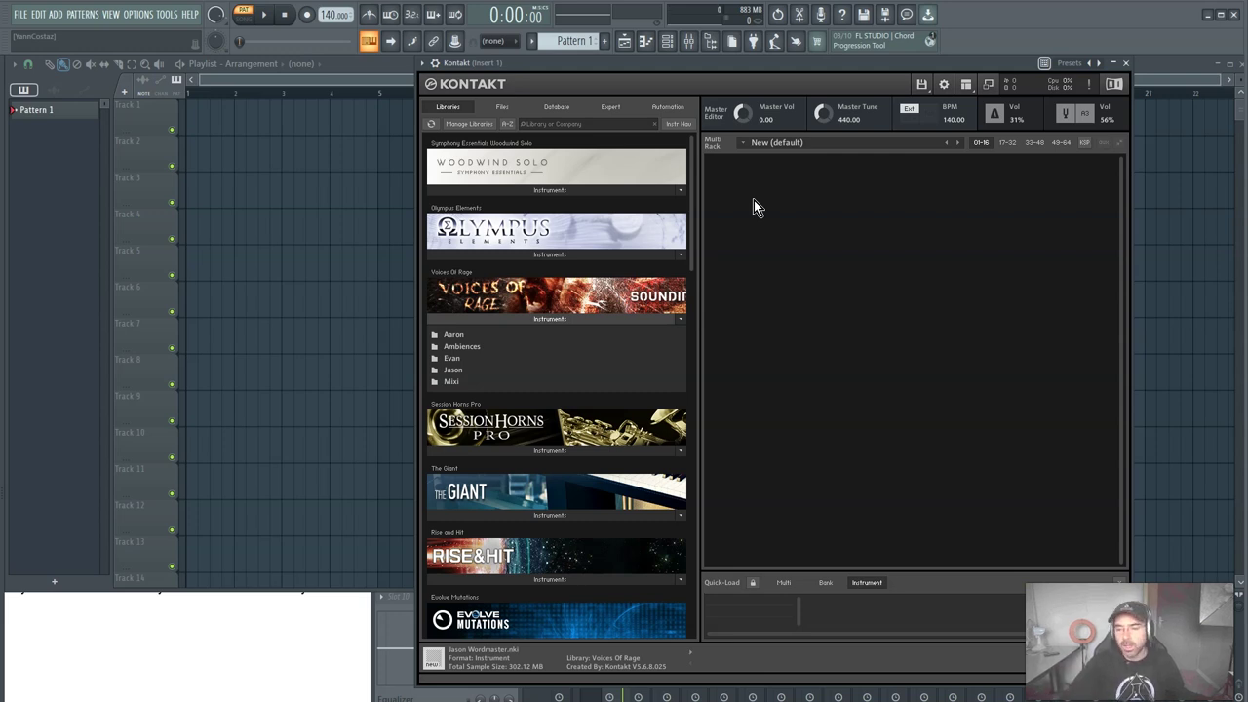
Load Aaron Phrases Death 2 from the Aaron folder of Voices Of Rage and select the song SIMPLICITY 3.
click(454, 336)
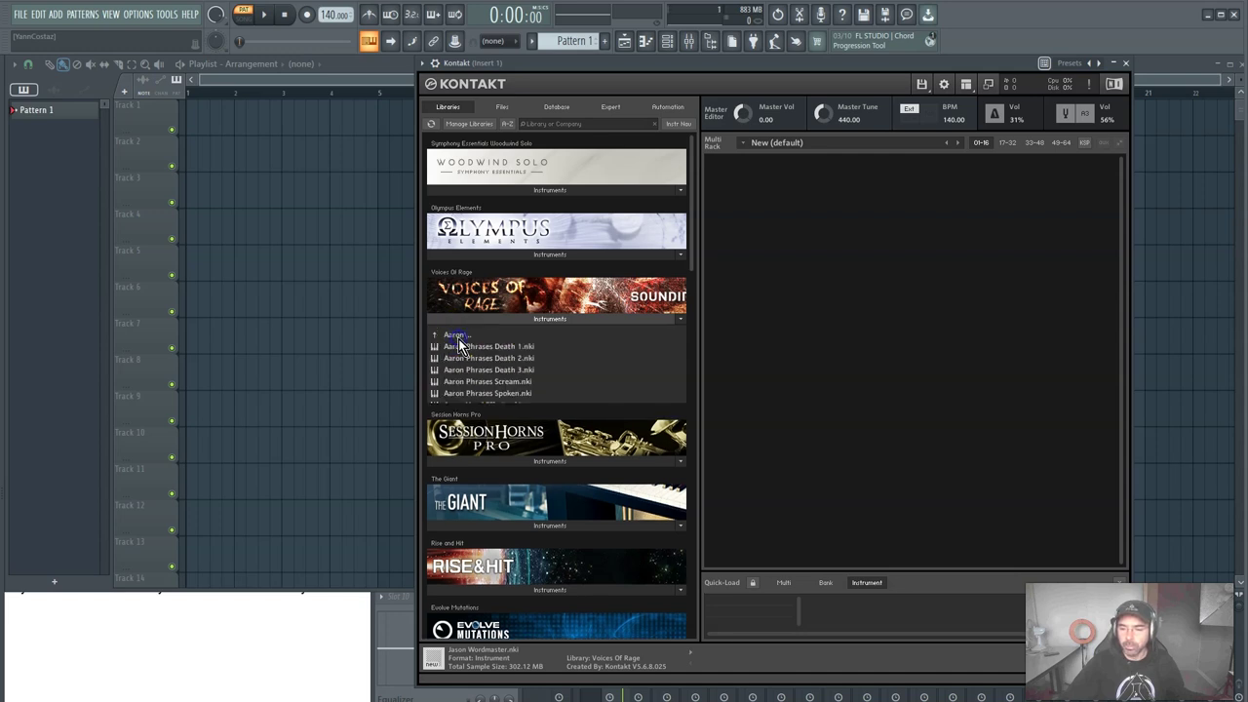
click(476, 358)
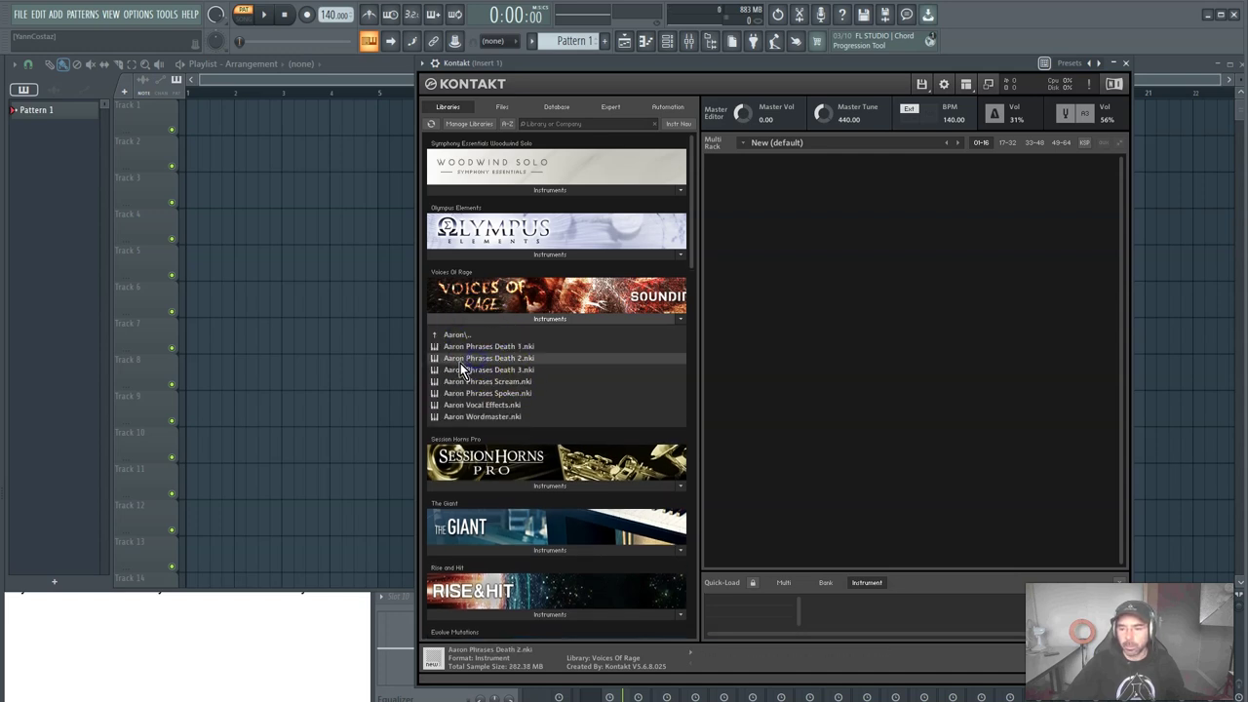
double_click(501, 358)
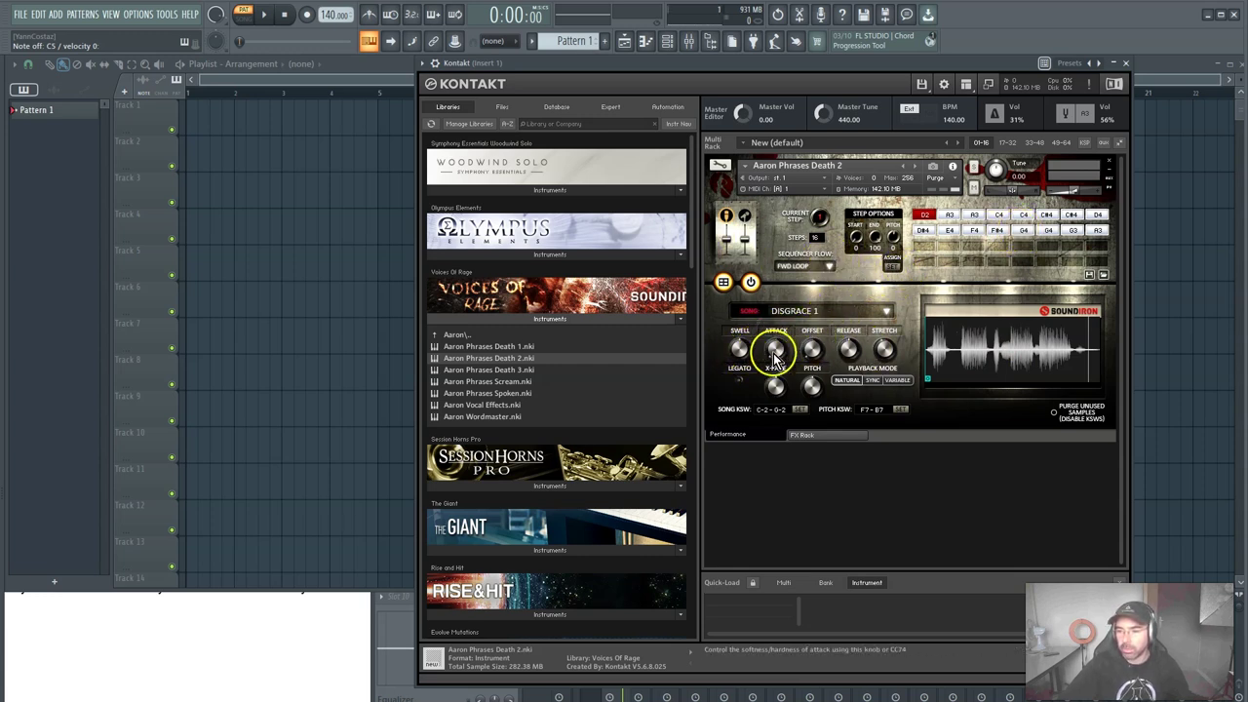
click(813, 312)
click(801, 381)
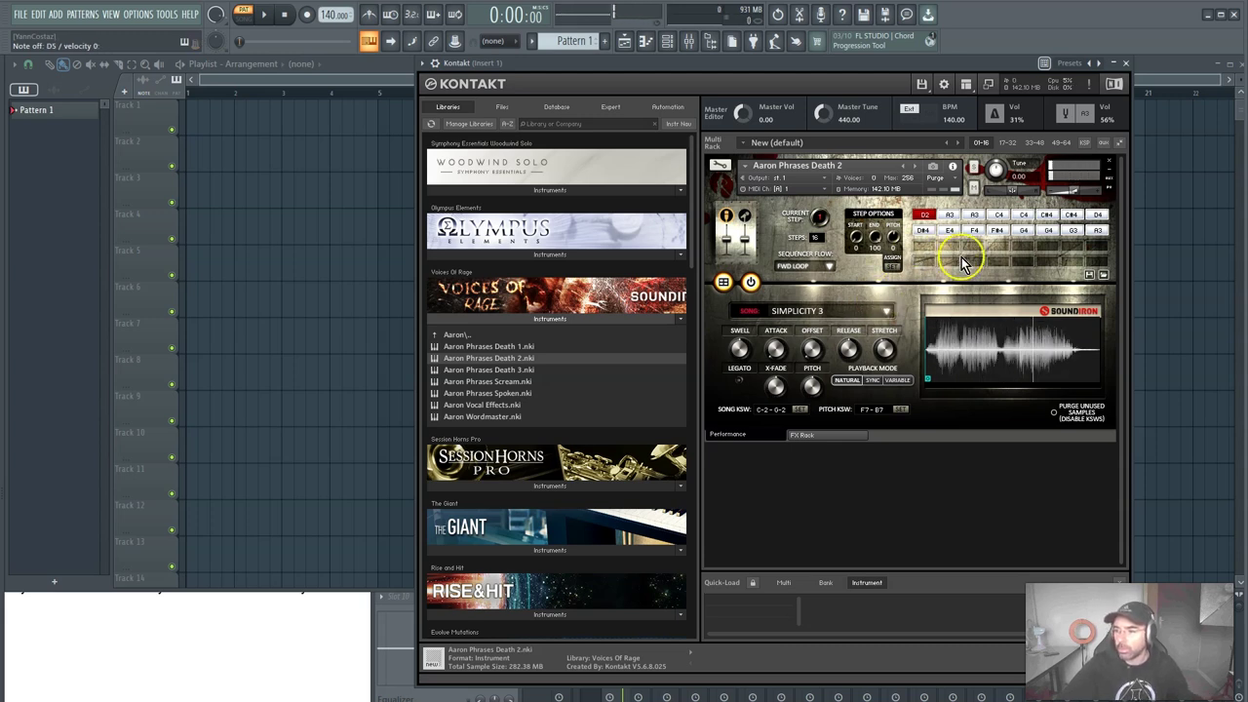
Replace the Aaron Phrases Death 2 instrument with Jason Wordmaster from the Jason folder of Voices Of Rage.
click(1109, 162)
click(140, 307)
click(454, 335)
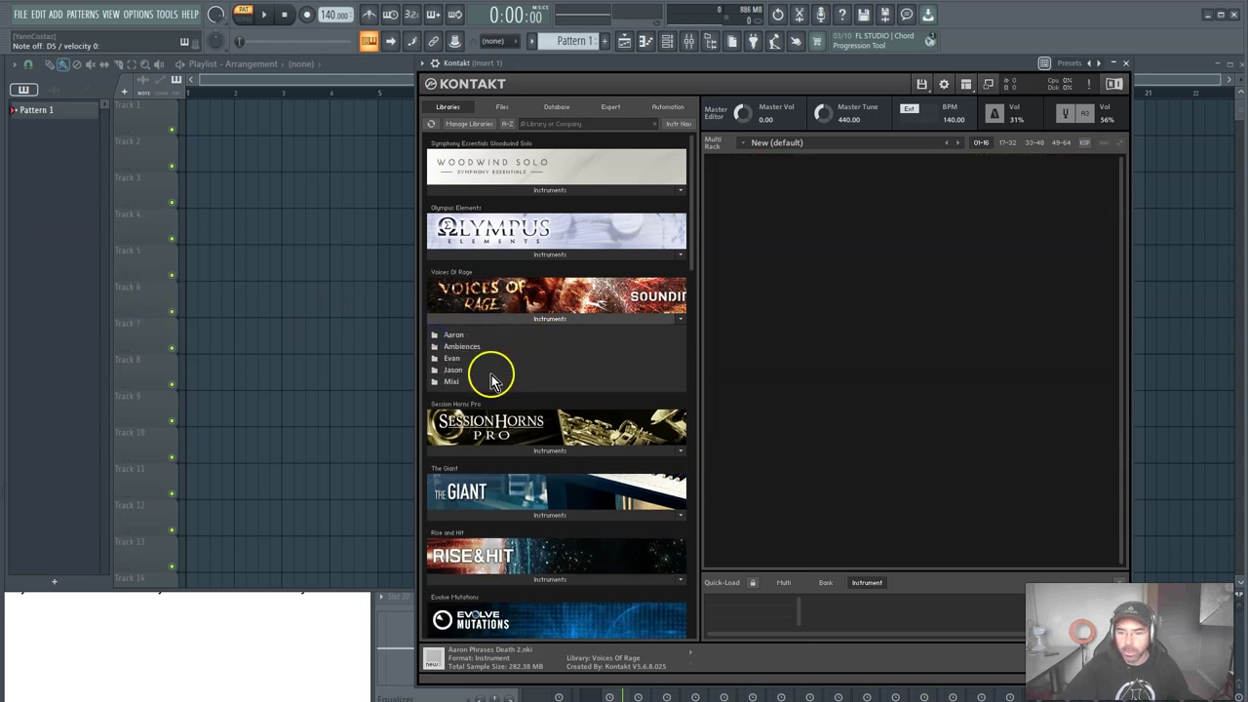
click(452, 372)
double_click(484, 371)
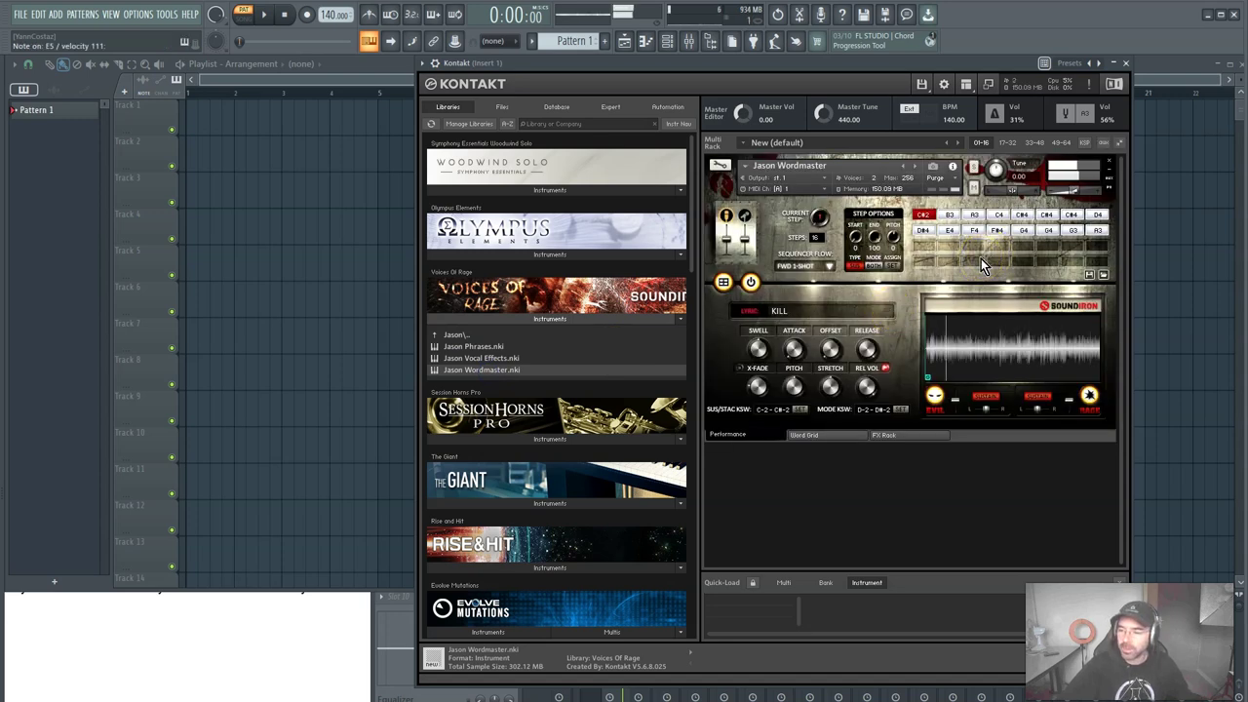
drag(1073, 192, 1084, 196)
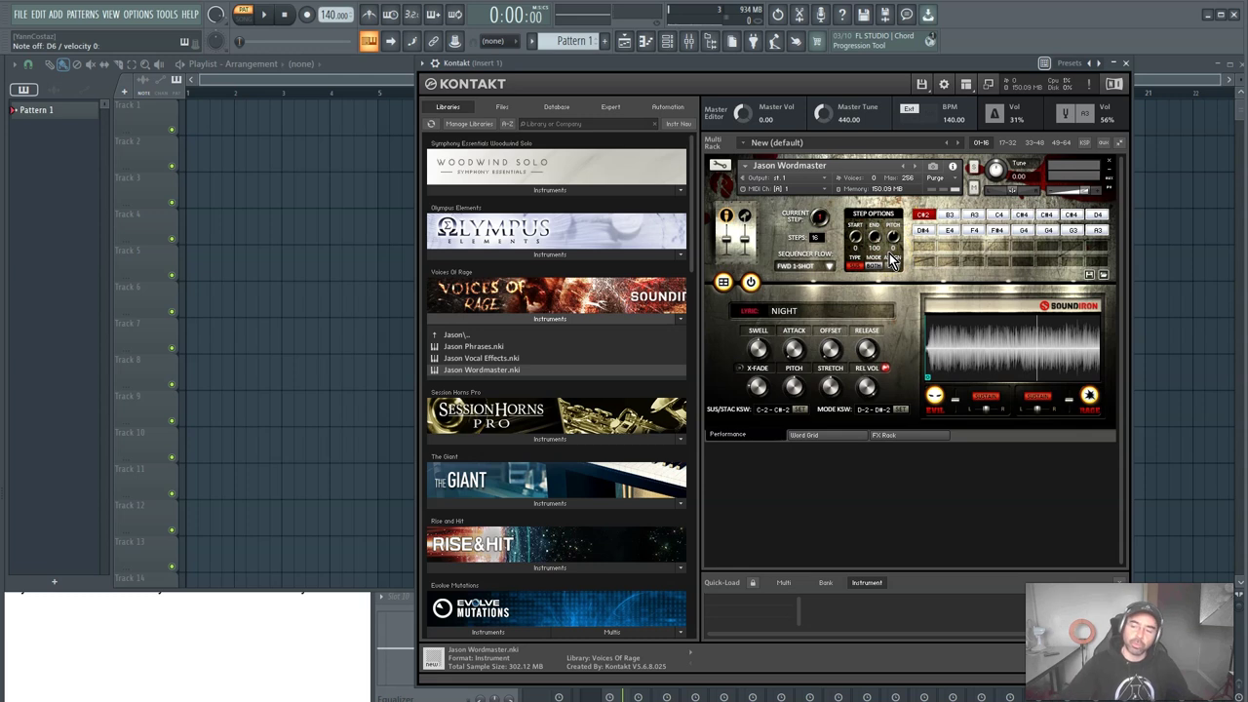
Open Jason Wordmaster's FX Rack and examine which effects the reverb slot can hold.
click(888, 438)
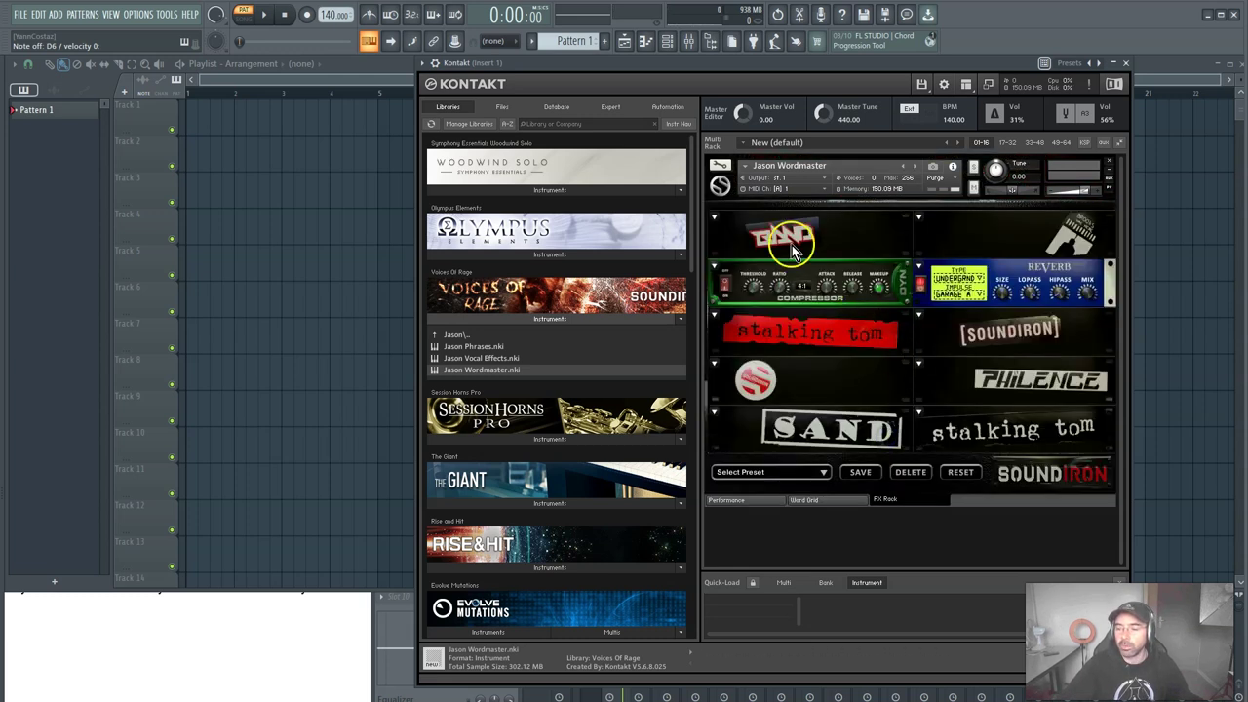
click(919, 269)
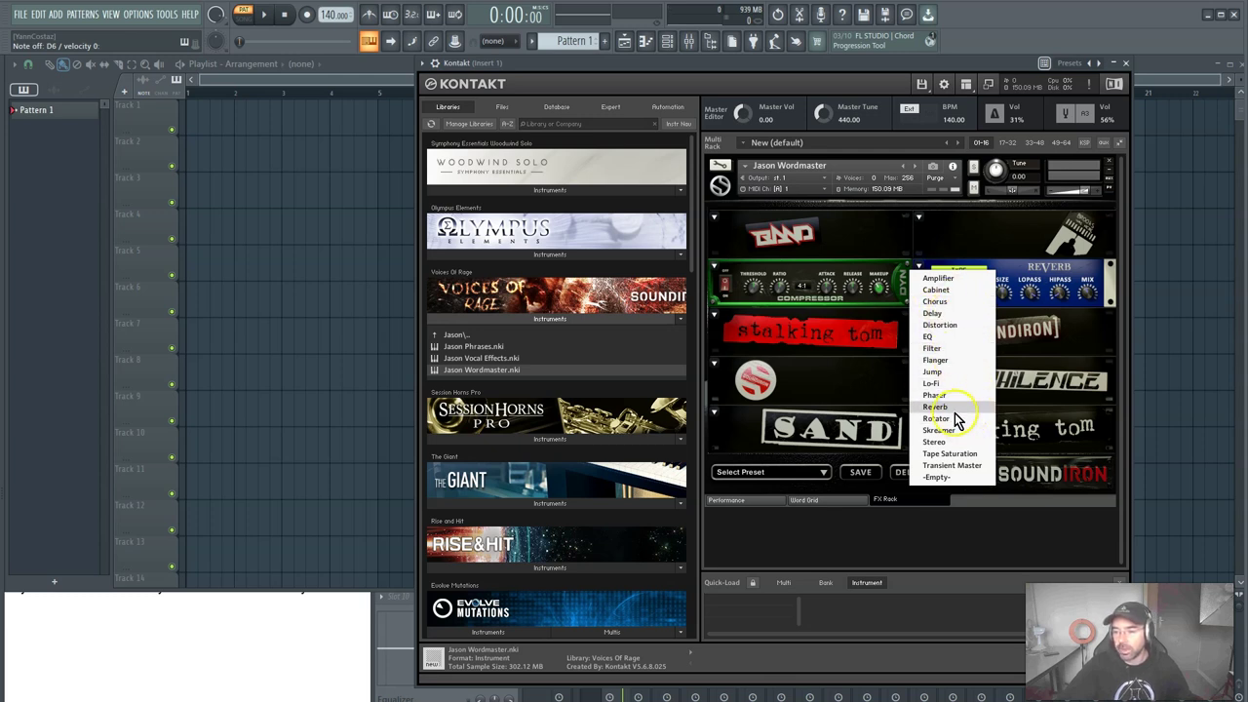
click(866, 546)
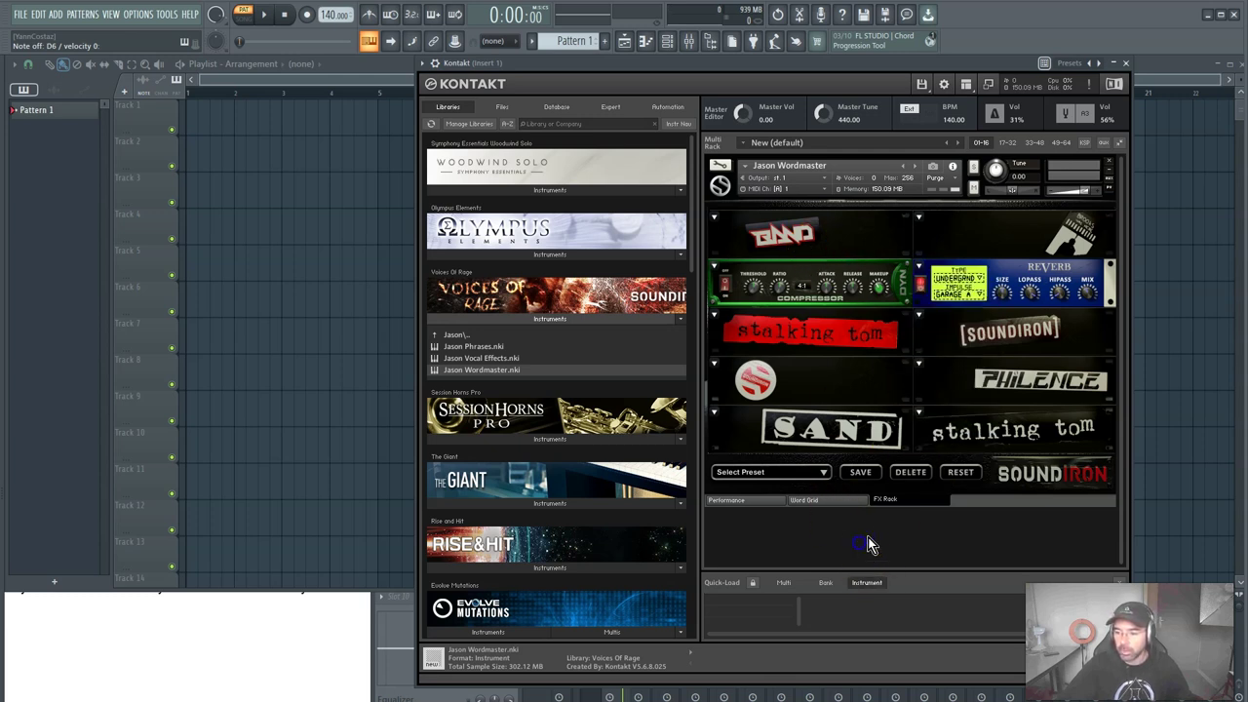
Add the Transient Master effect to the empty rack slot directly below the compressor.
click(713, 217)
click(732, 417)
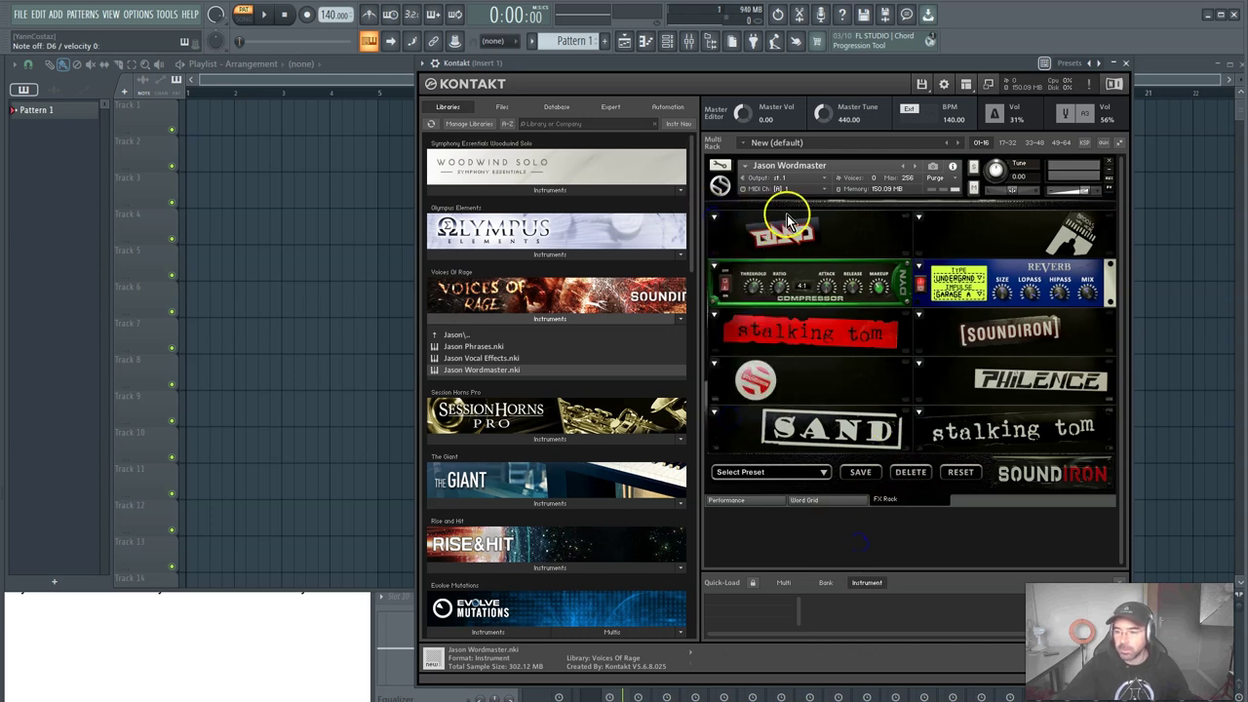
click(918, 219)
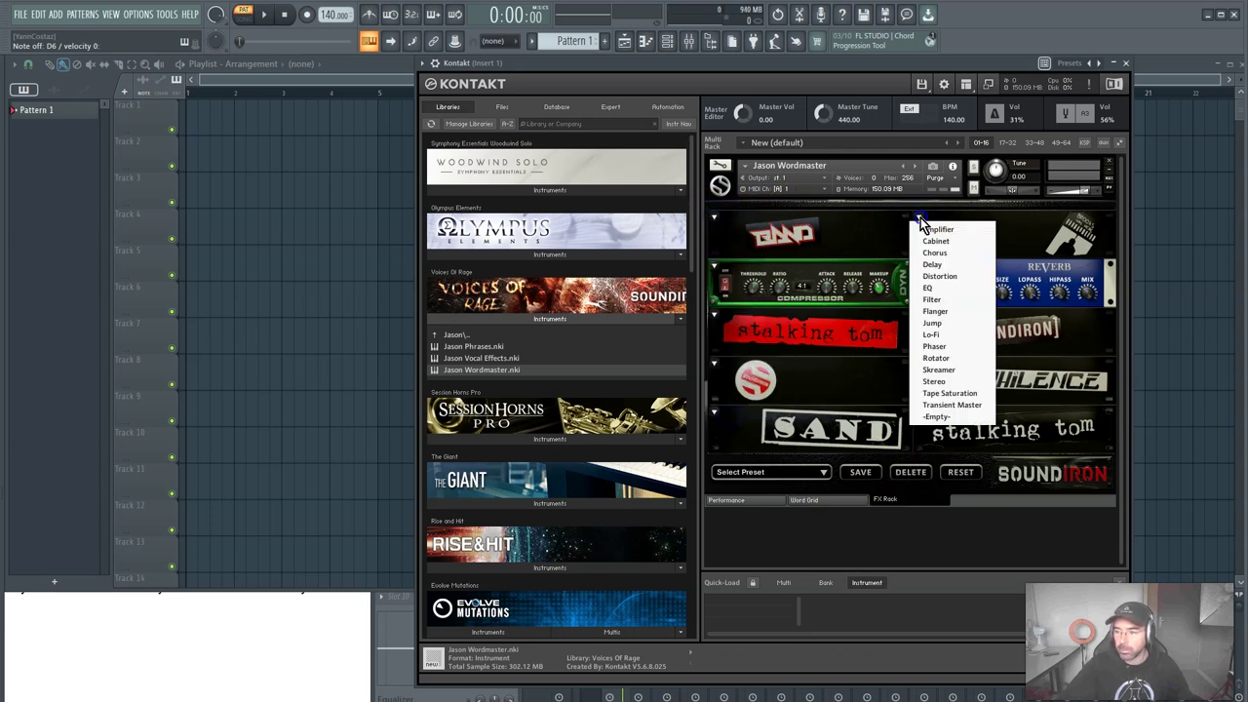
click(714, 313)
click(746, 502)
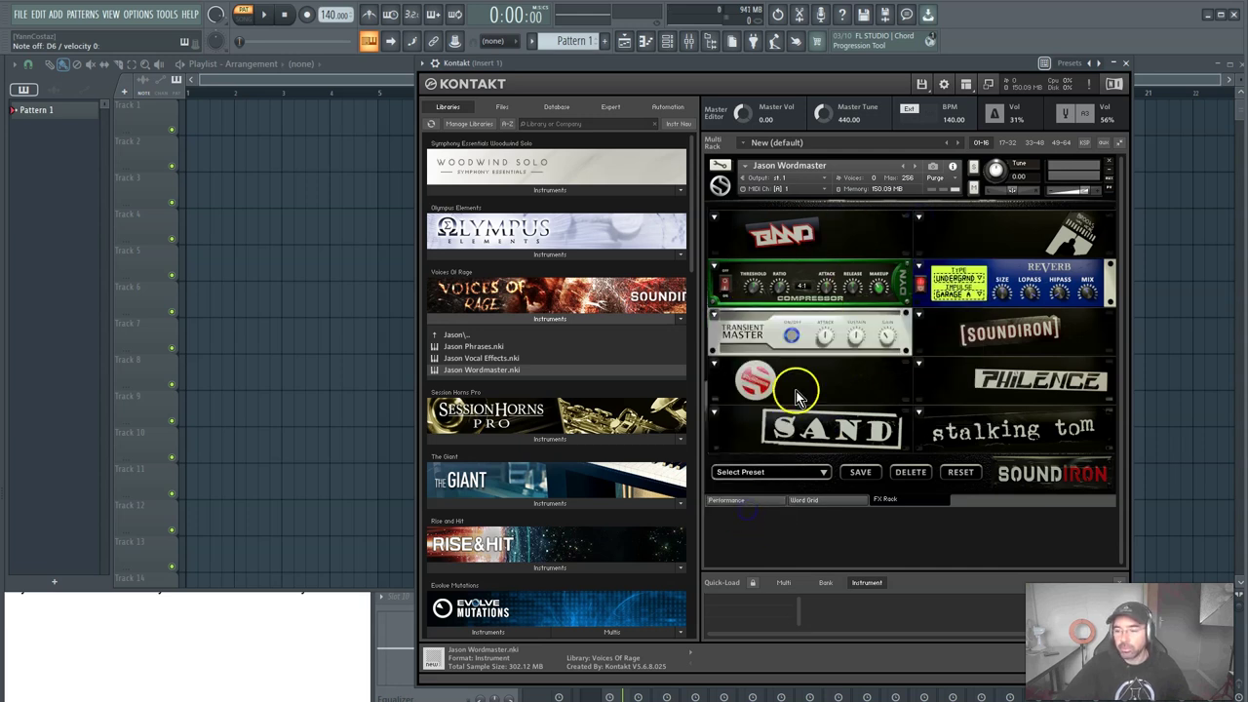
Open Jason Wordmaster's Word Grid and audition several of its words, including CRUSH, GRAVE, NOTHING and GIVE.
click(821, 502)
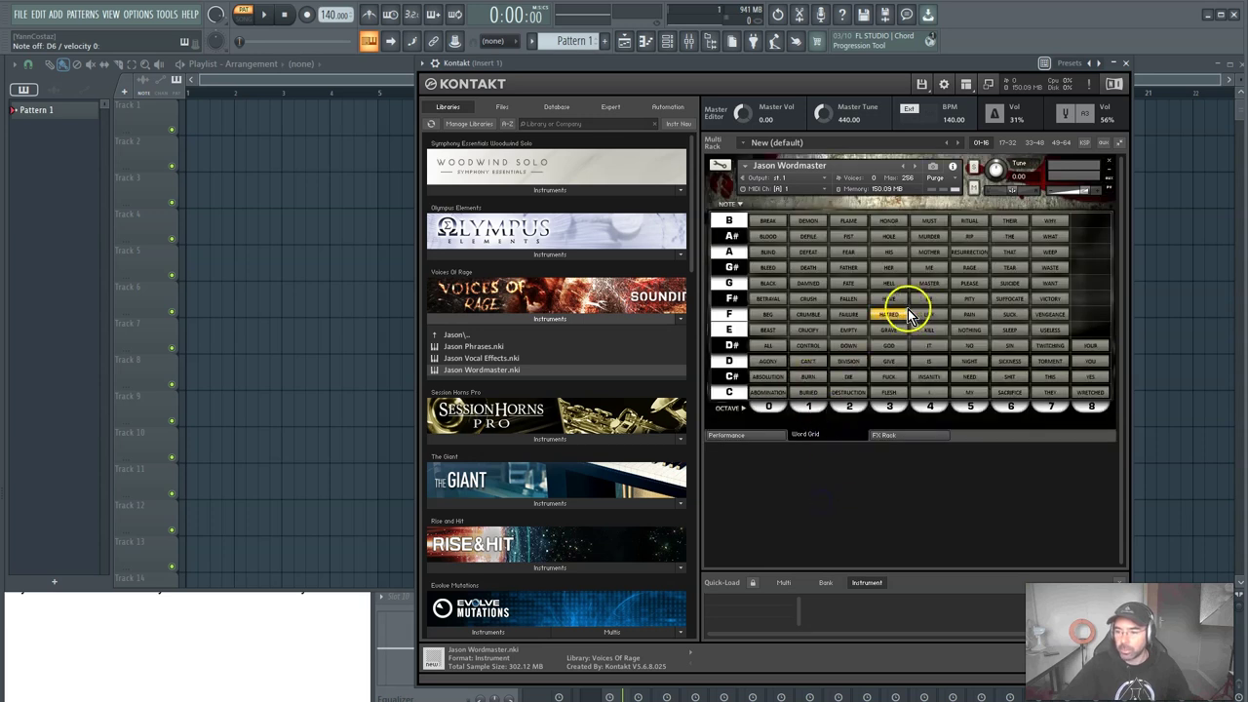
click(810, 298)
click(941, 303)
click(927, 346)
click(888, 329)
click(964, 331)
click(970, 299)
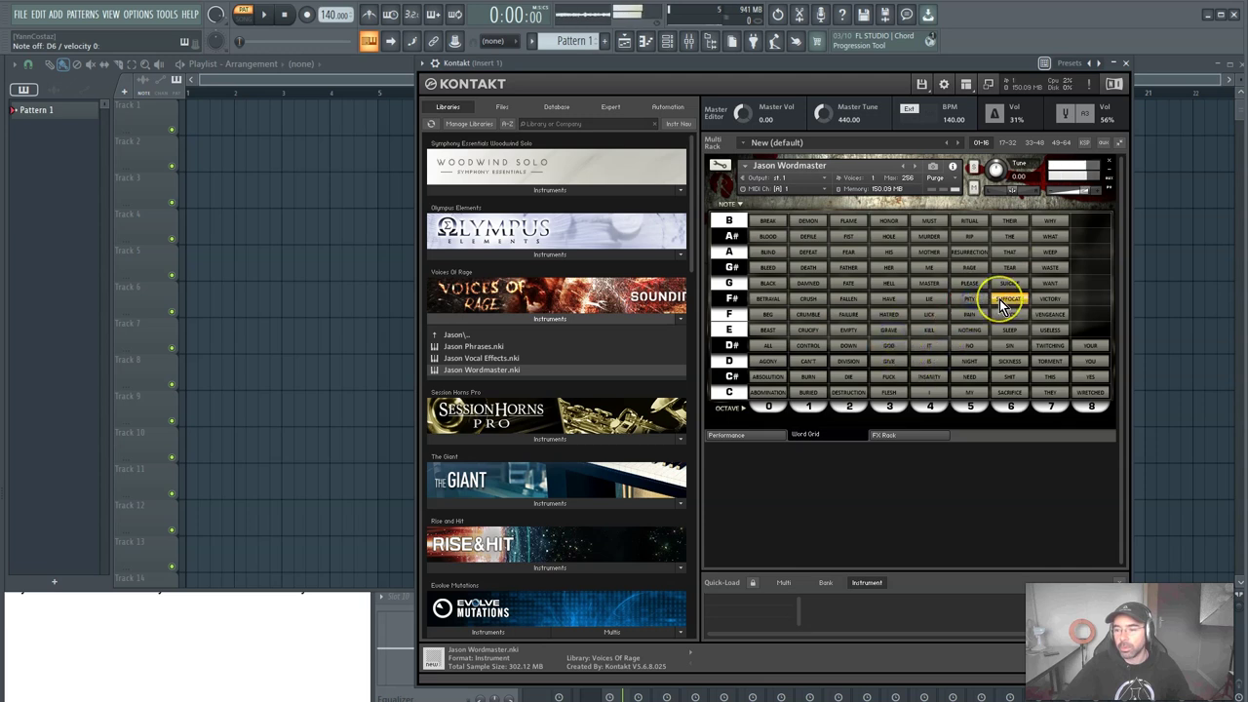
click(892, 360)
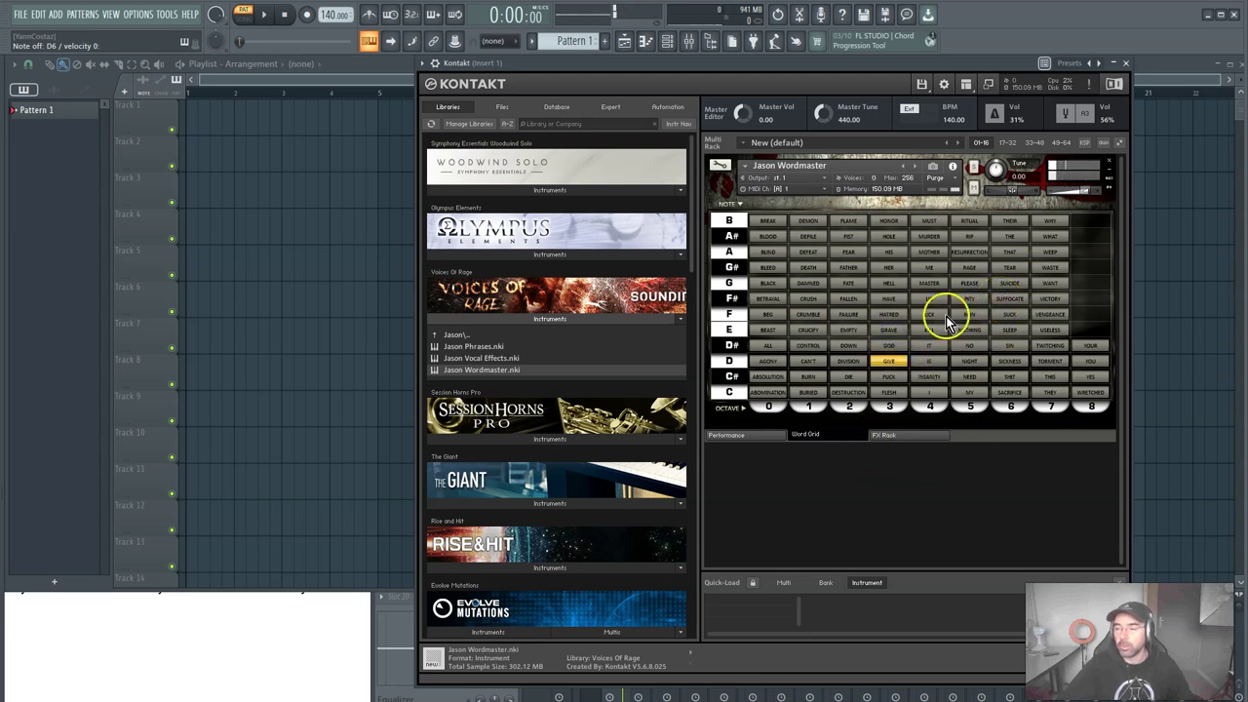
Replace Jason Wordmaster with Mixi Phrases Scream 2 from the Mixi folder of Voices Of Rage, discarding the instrument changes.
click(1110, 168)
click(129, 310)
click(439, 341)
click(445, 369)
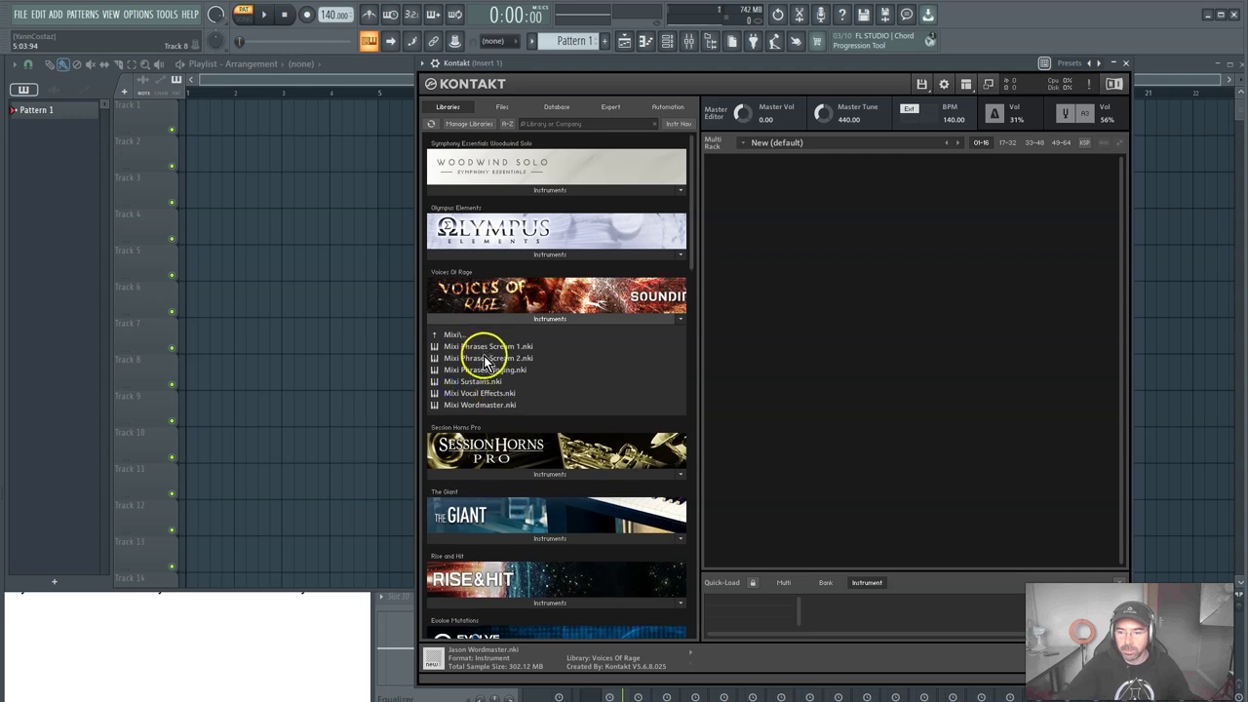
click(488, 359)
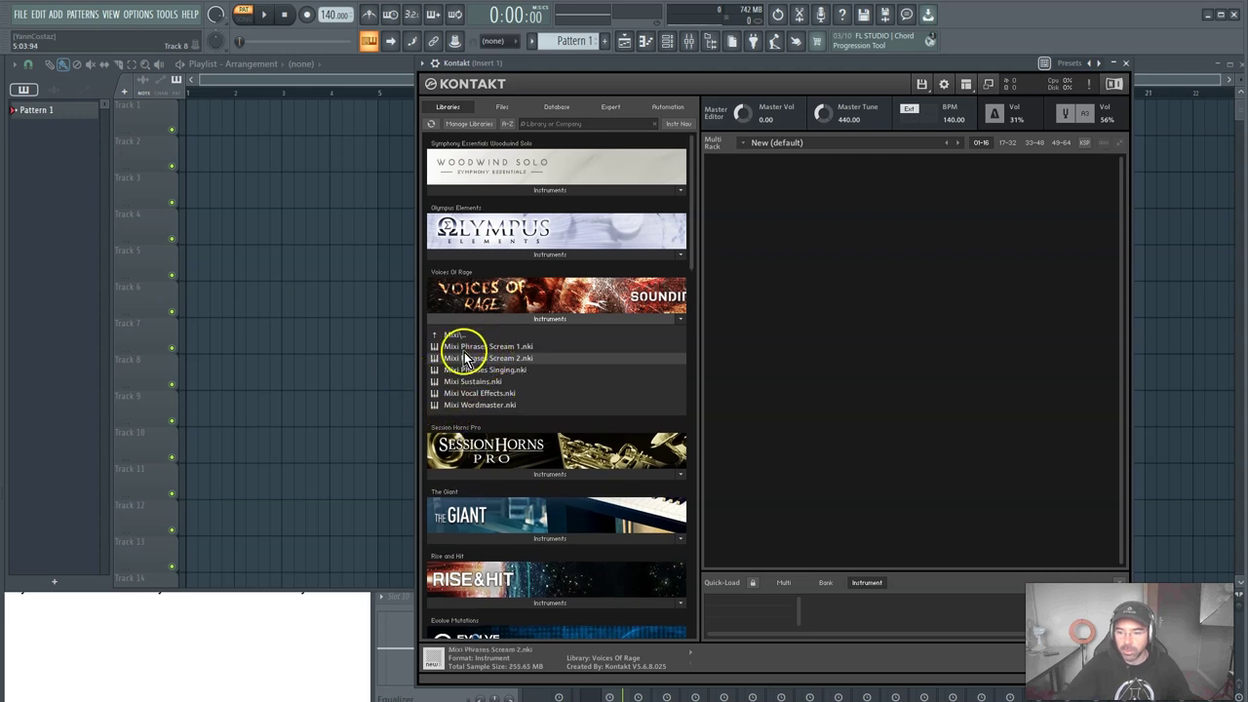
drag(490, 366, 841, 287)
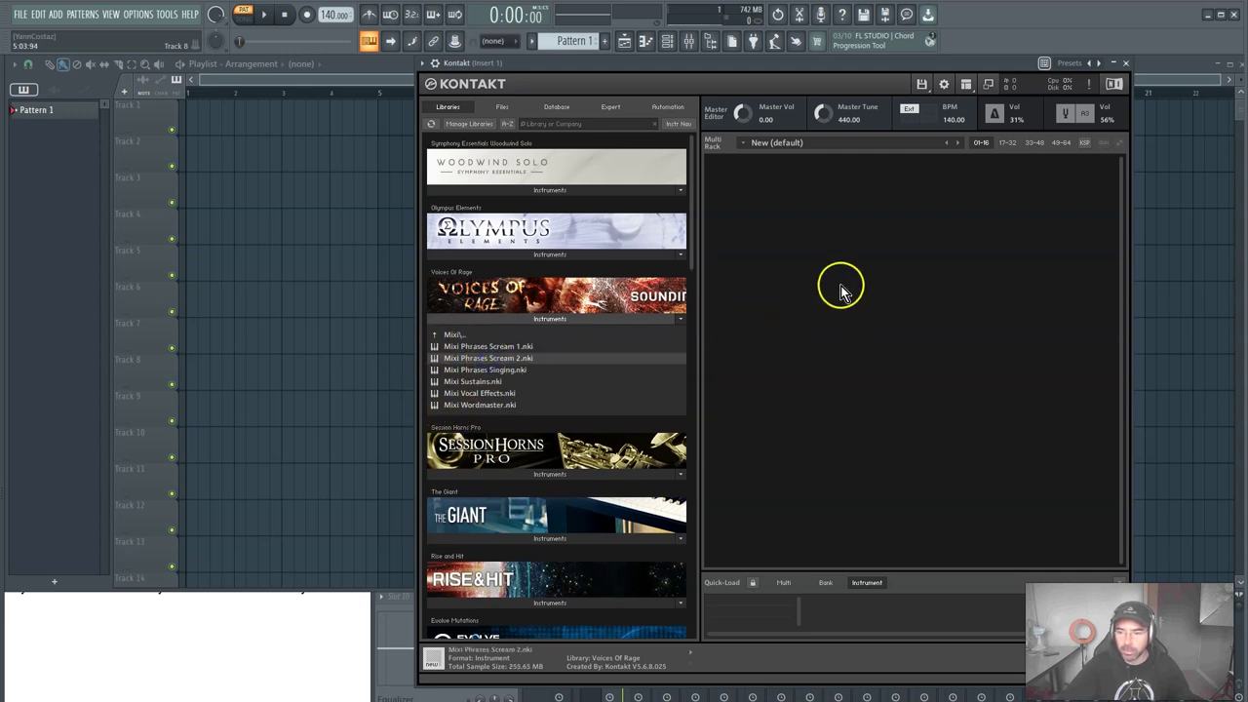
Select the song UNLEARNING 4 in Mixi Phrases Scream 2.
click(951, 231)
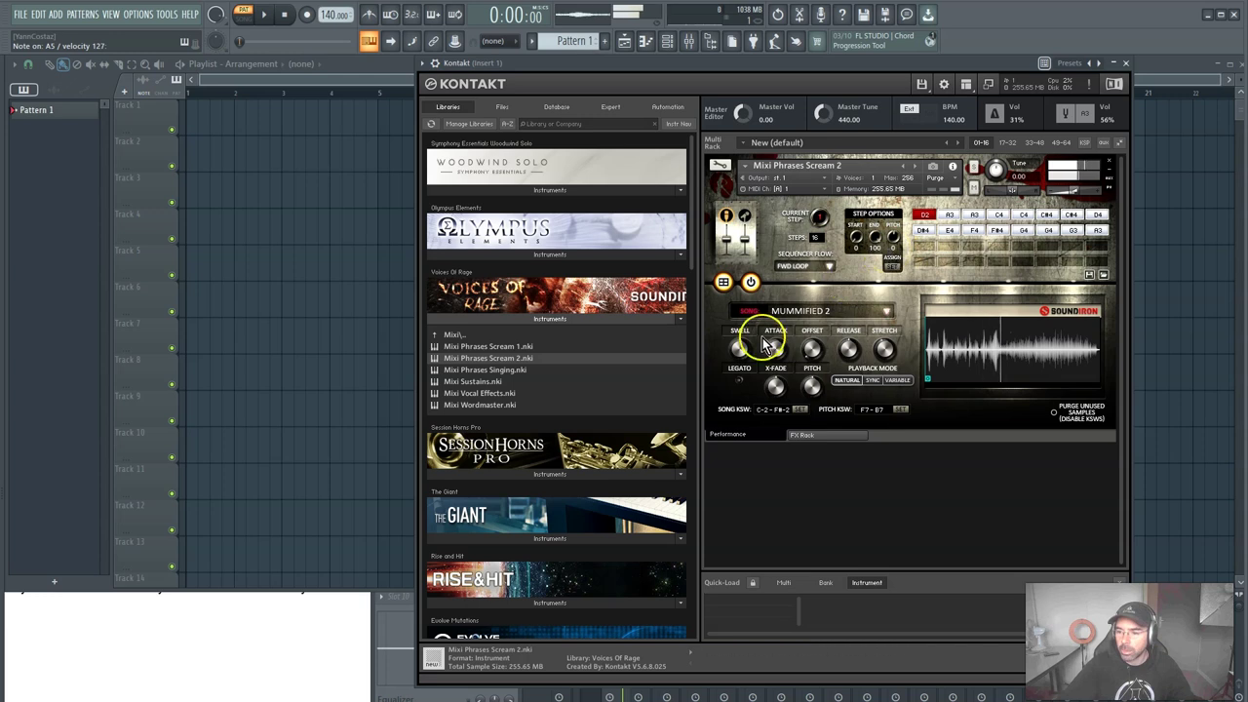
click(830, 314)
click(802, 410)
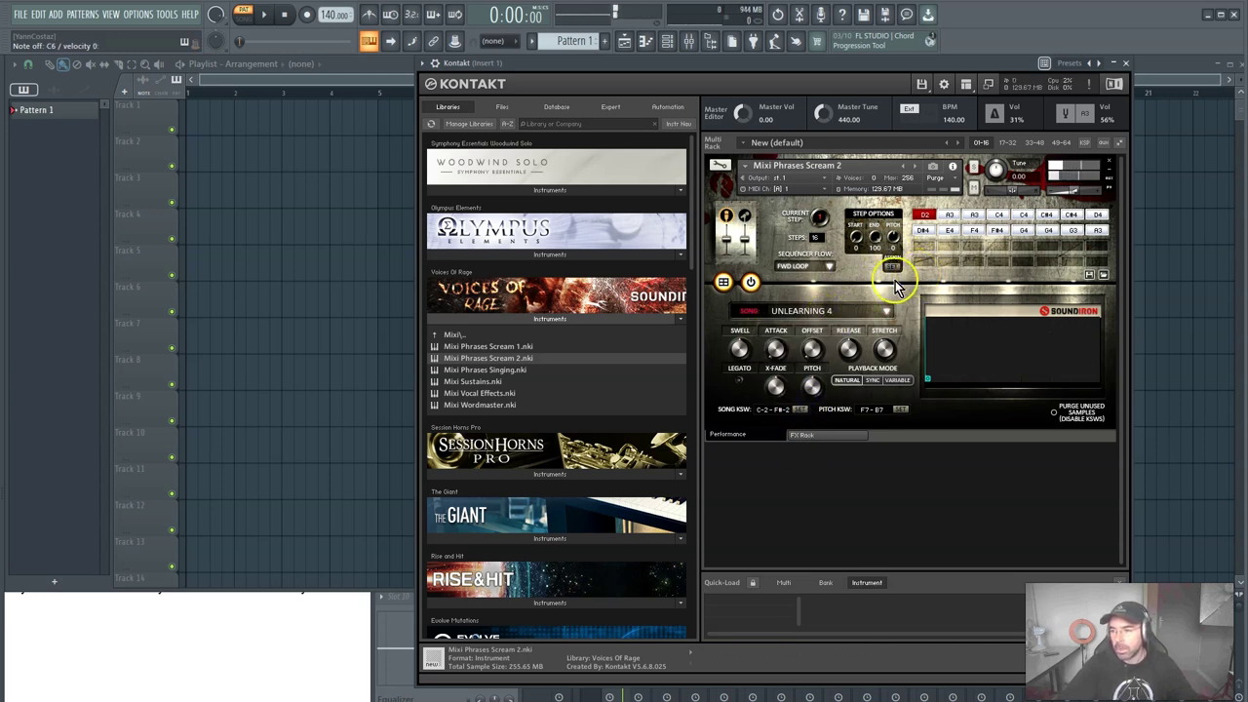
Replace Mixi Phrases Scream 2 with Mixi Vocal Effects, discarding the instrument changes.
click(1113, 168)
click(146, 304)
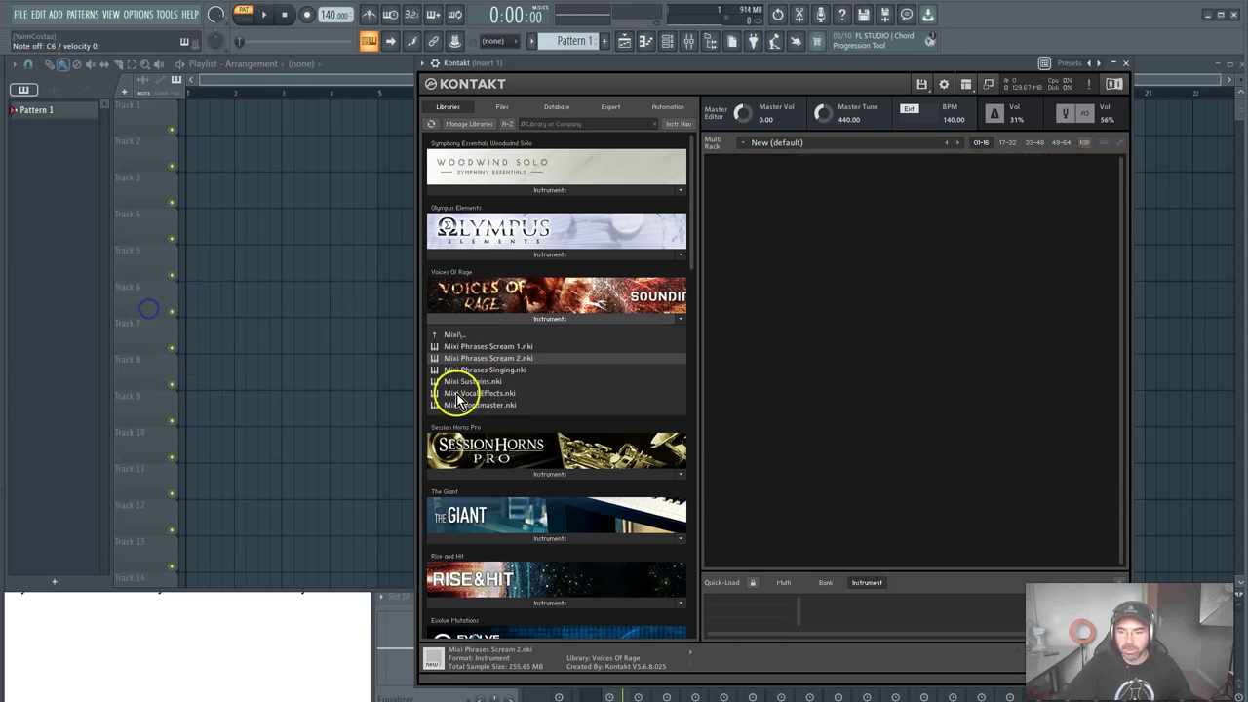
double_click(480, 393)
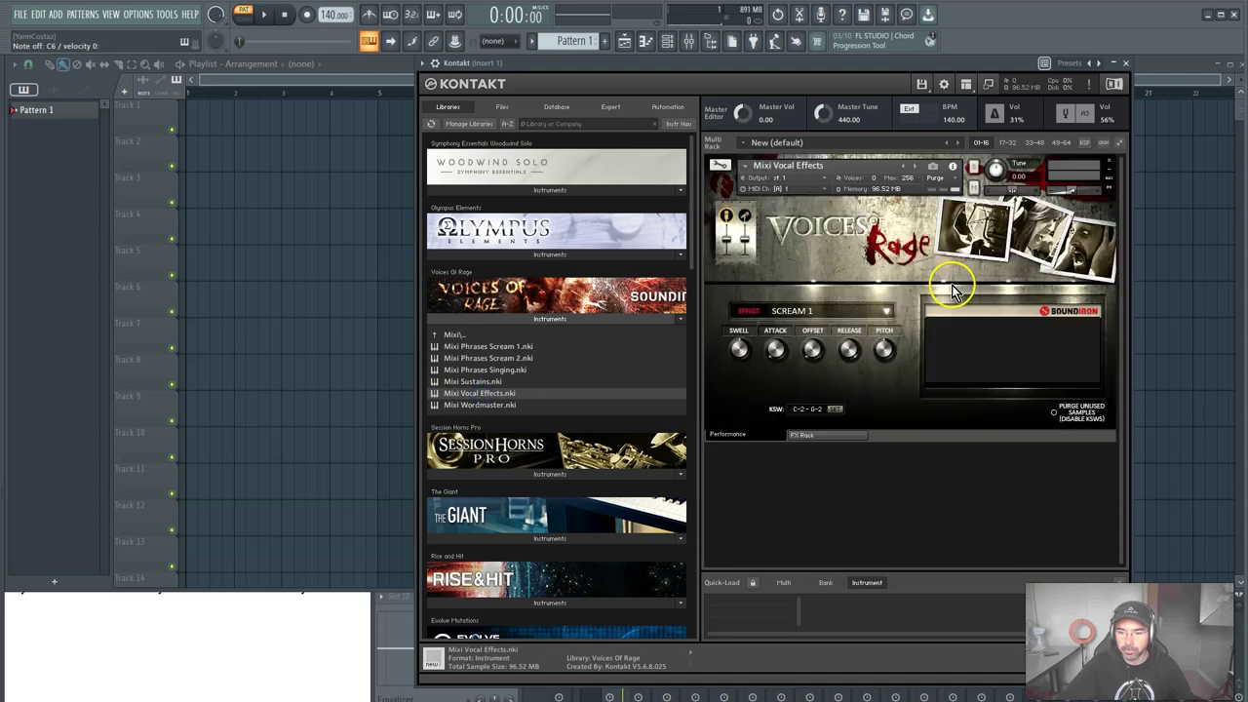
drag(1071, 191, 1073, 191)
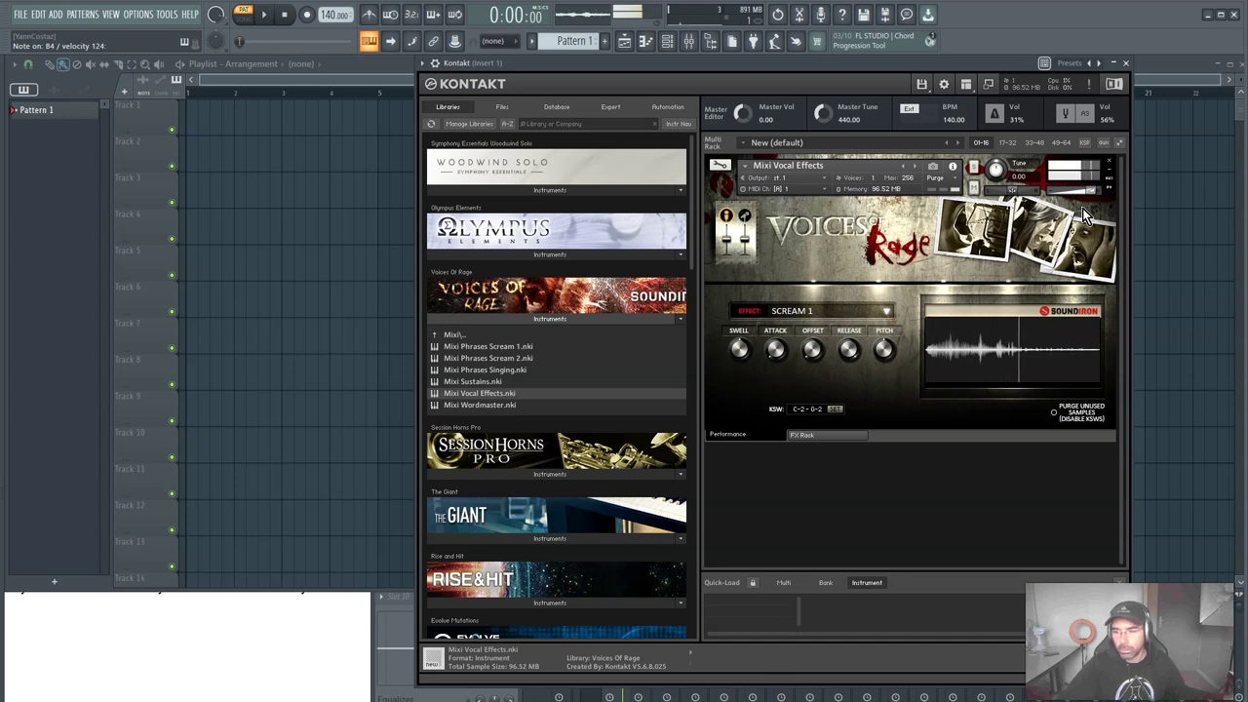
Remove Mixi Vocal Effects from the rack without saving its changes.
click(1109, 163)
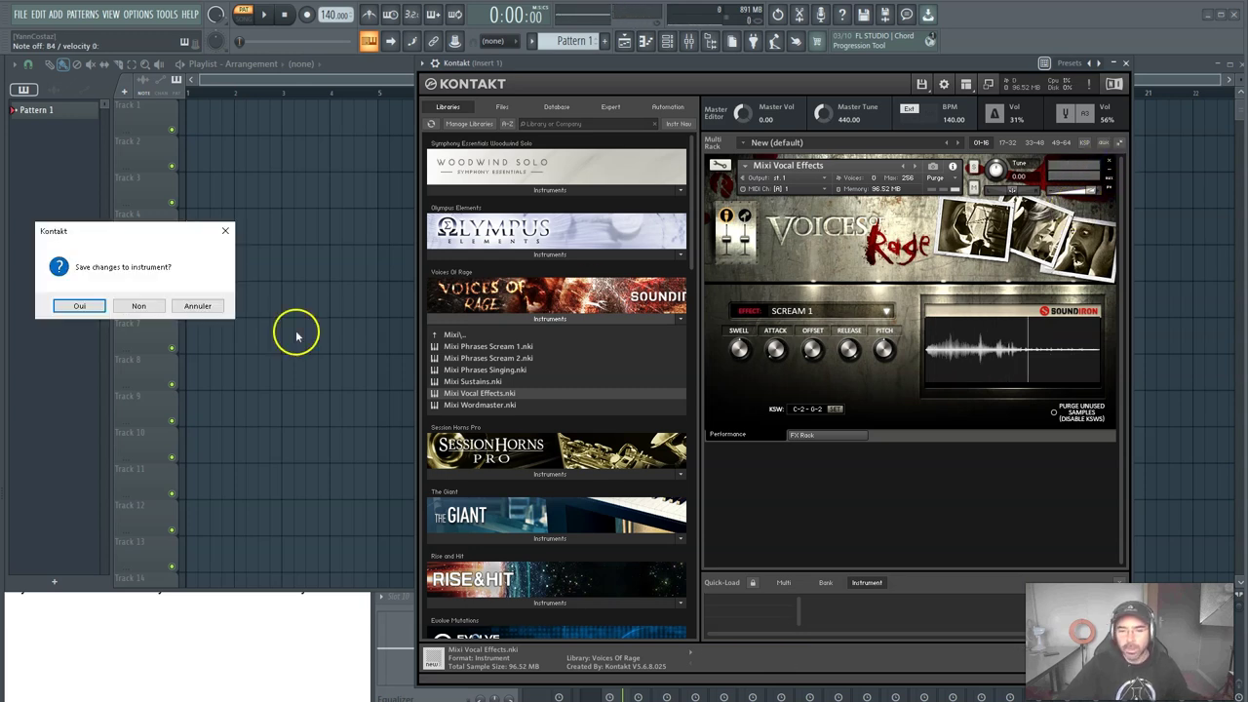
click(131, 306)
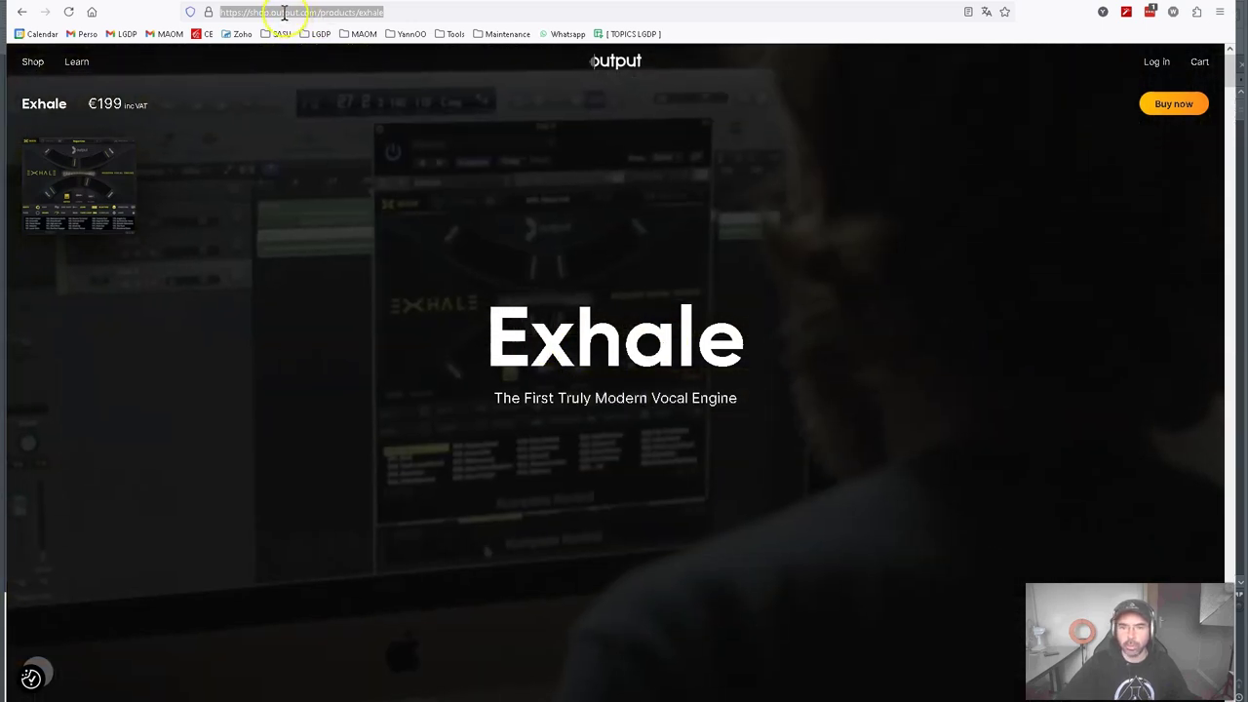
Highlight the output.com domain in the address of the Exhale product page, and return to Kontakt in FL Studio.
click(279, 13)
double_click(276, 13)
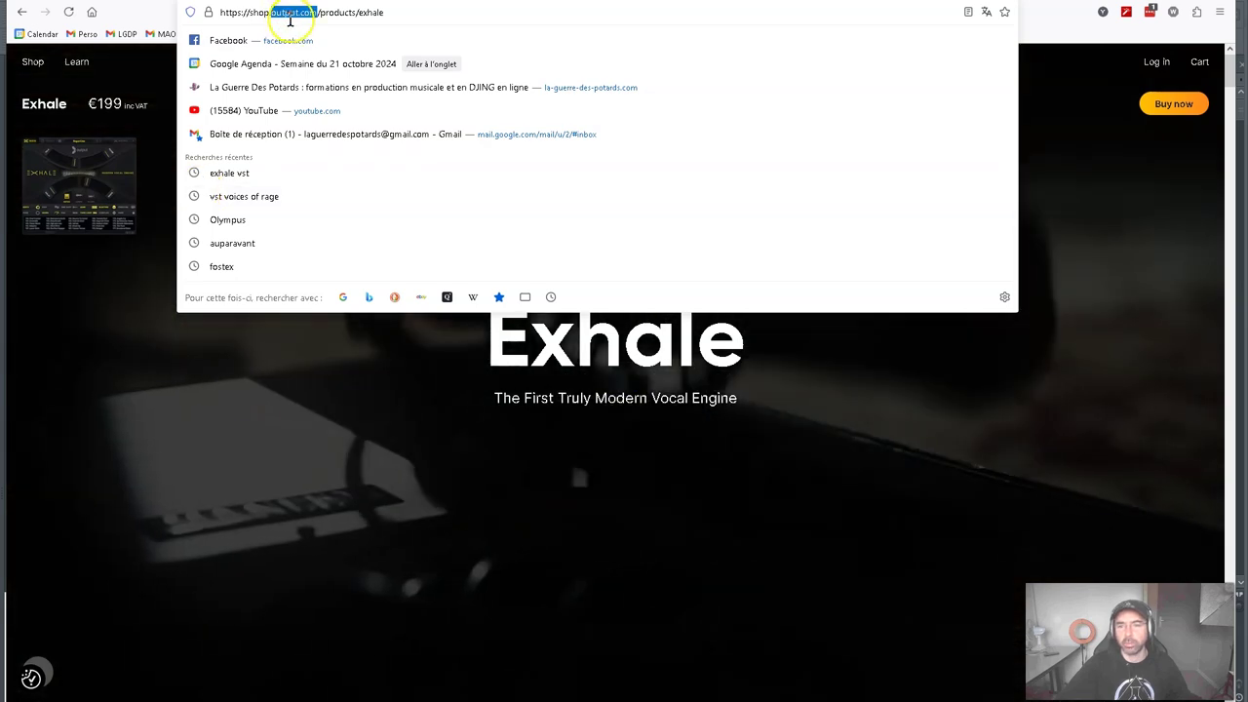
click(118, 329)
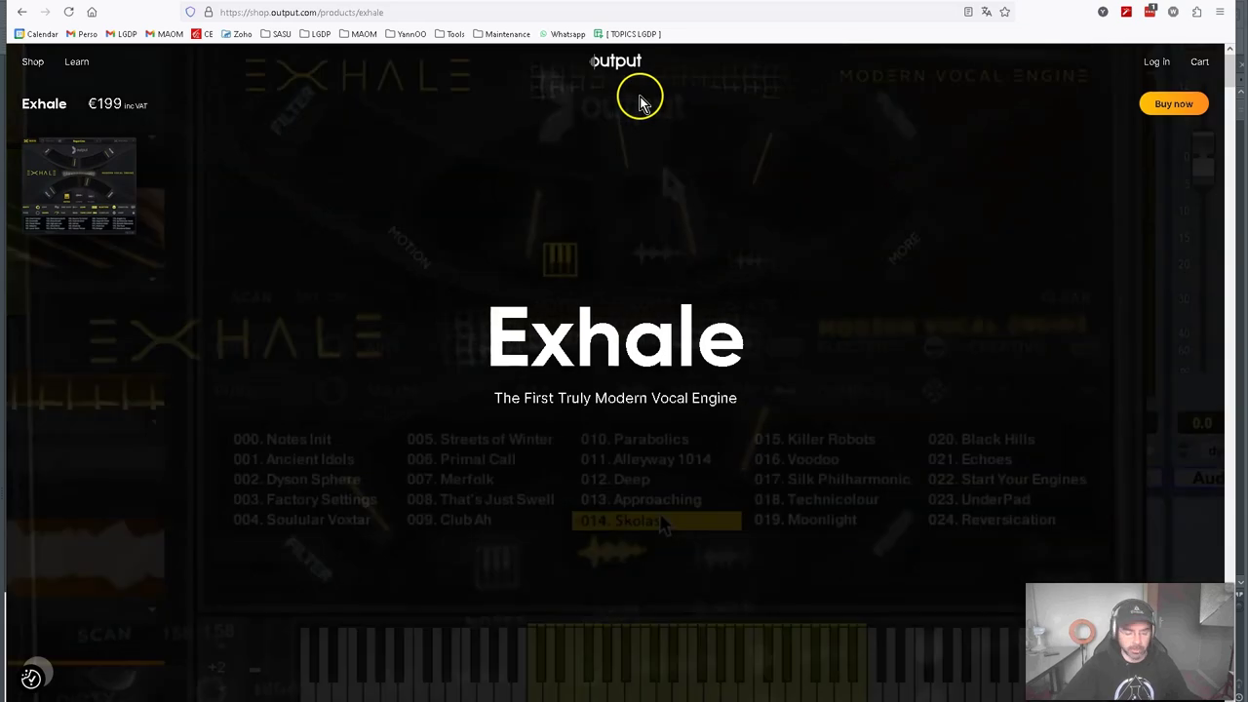
key(alt+Tab)
key(alt+Tab)
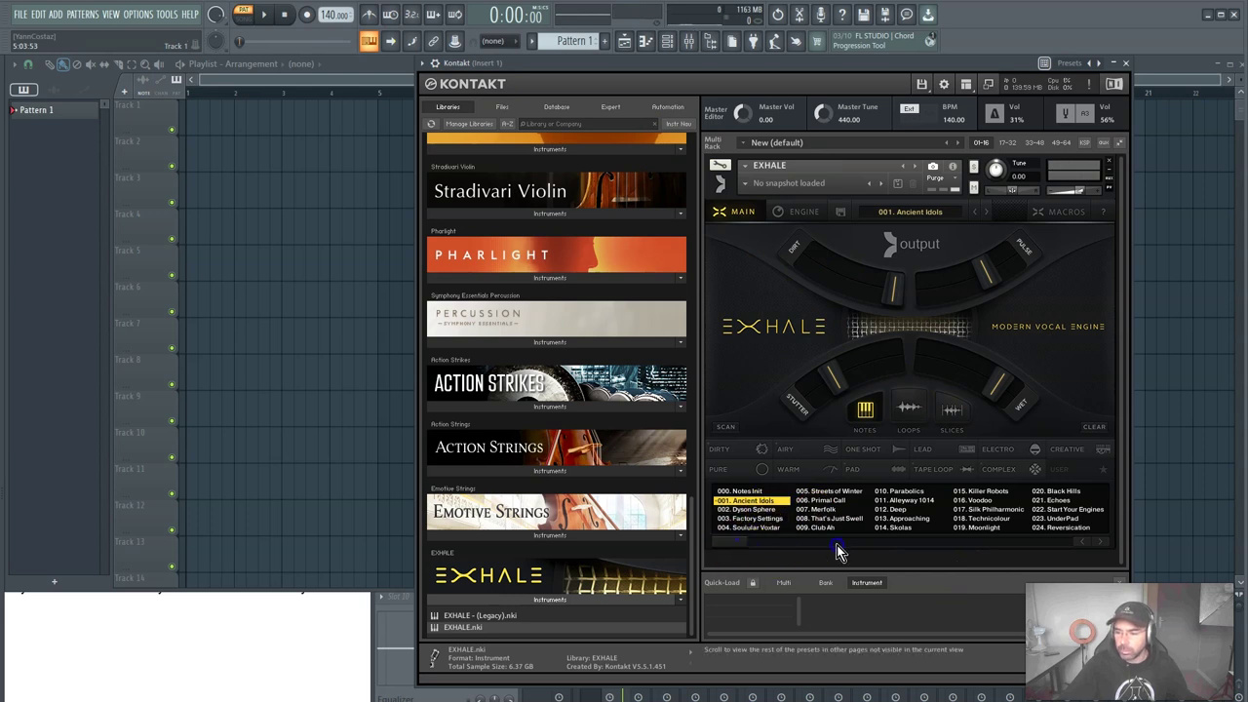
Browse EXHALE's Notes presets, accept losing the current preset's changes, and load 041. RoboKosm.
scroll(752, 519, down, 4)
click(885, 496)
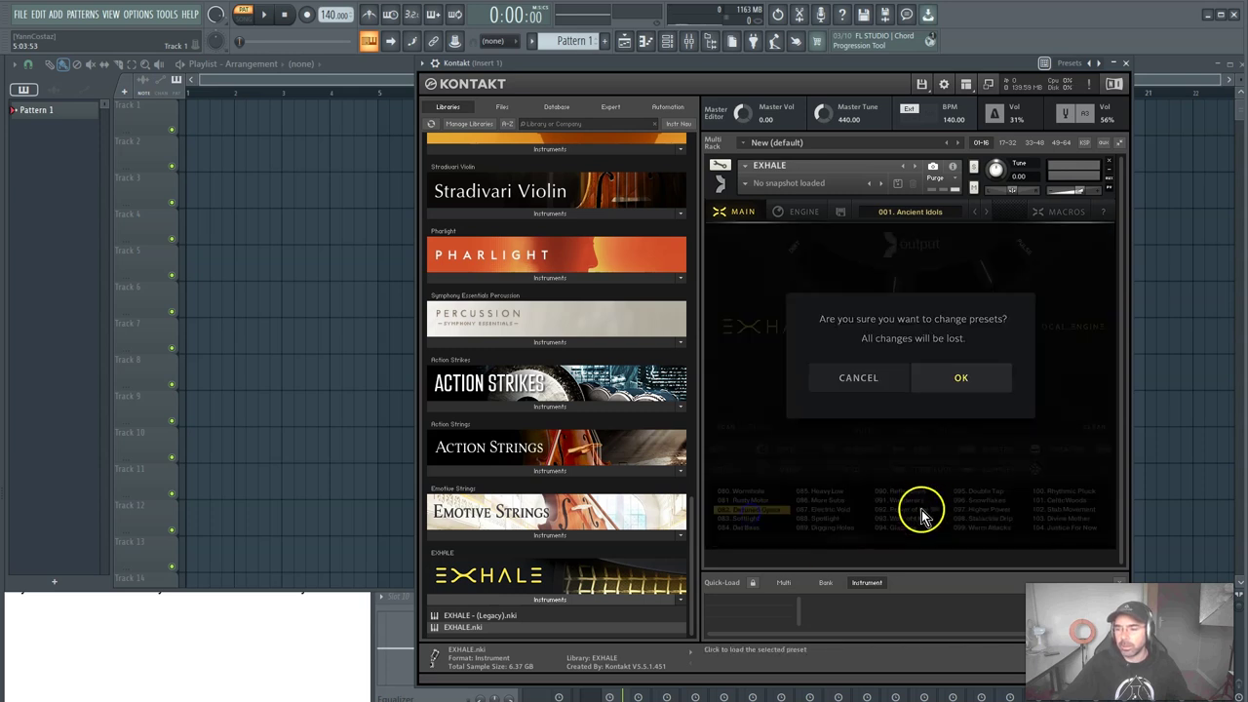
click(961, 381)
mouse_move(799, 549)
mouse_down()
mouse_move(752, 548)
mouse_move(1083, 546)
mouse_move(793, 549)
mouse_up()
click(821, 501)
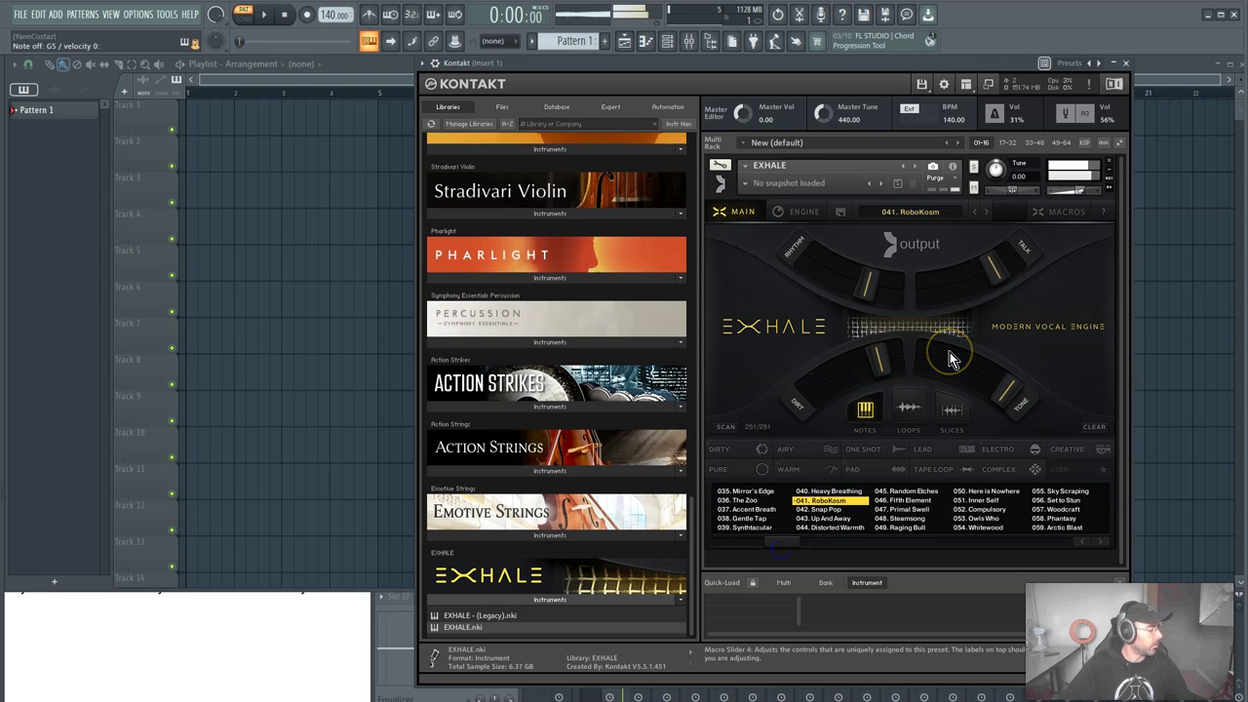
Audition the EXHALE presets 047. Primal Swell, 055. Sky Scraping and 037. Accent Breath.
click(907, 509)
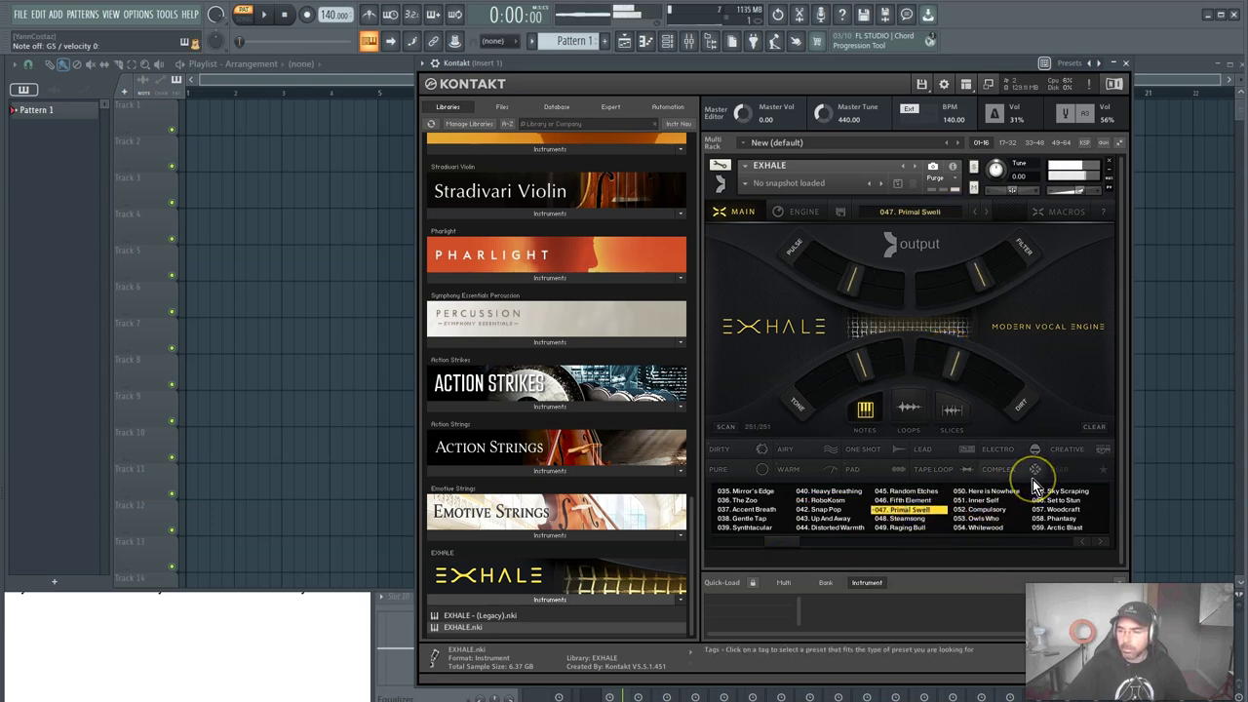
click(1041, 491)
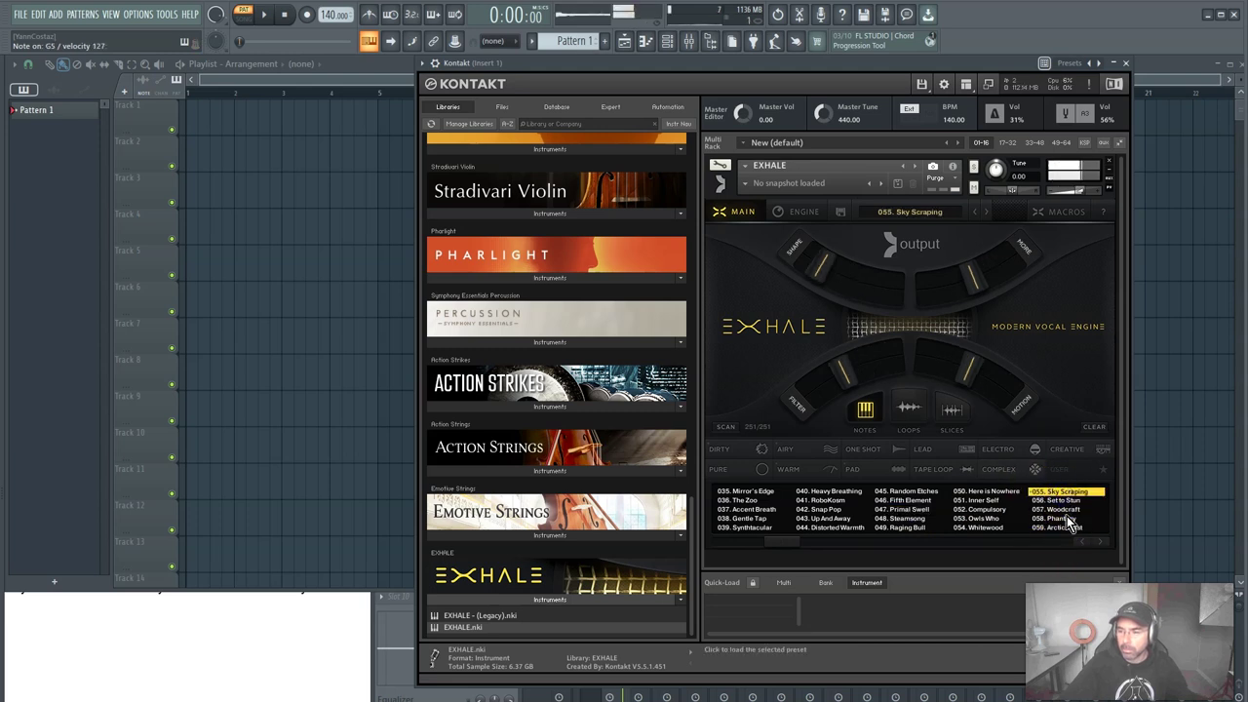
click(739, 510)
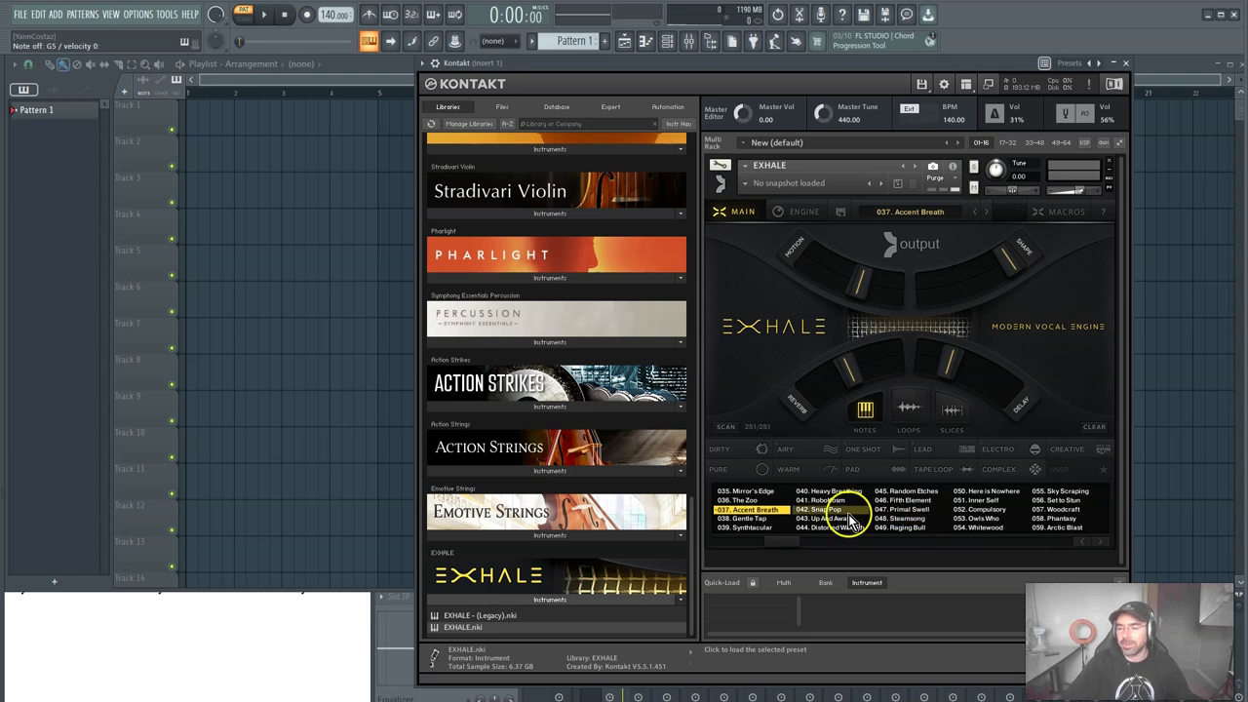
Filter EXHALE's preset list by the tags LEAD, AIRY and DIRTY.
drag(783, 542, 674, 555)
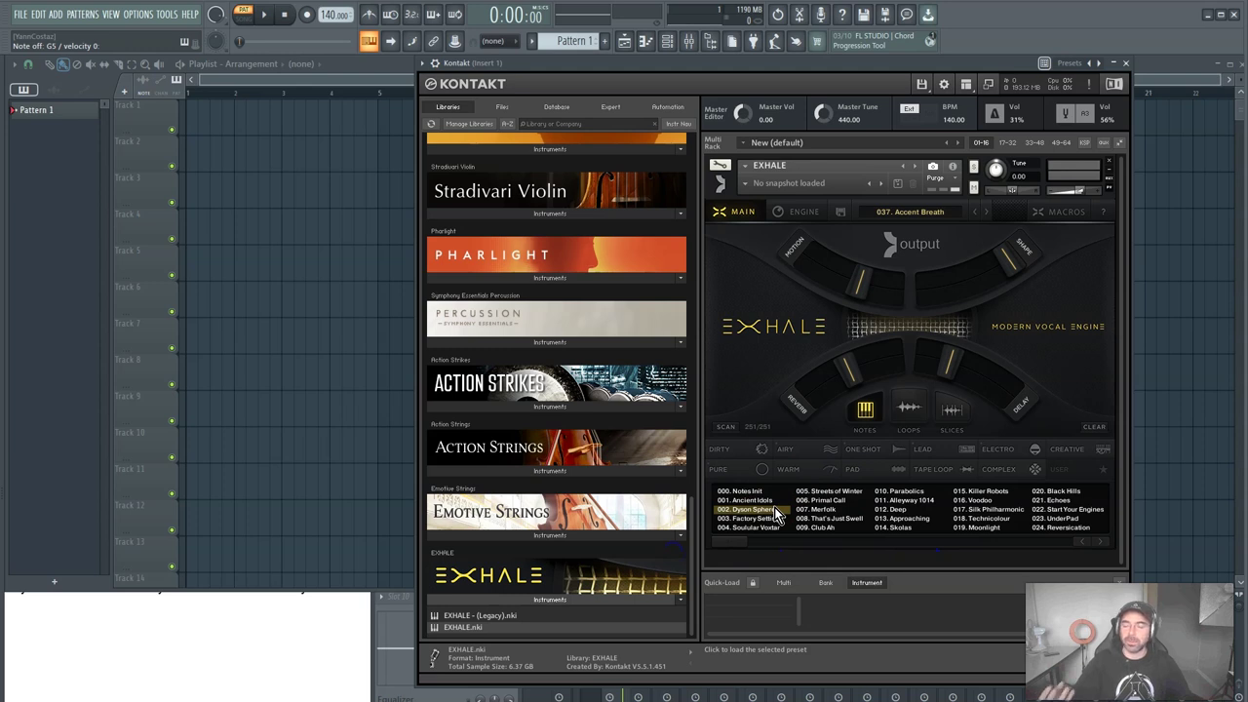
click(934, 451)
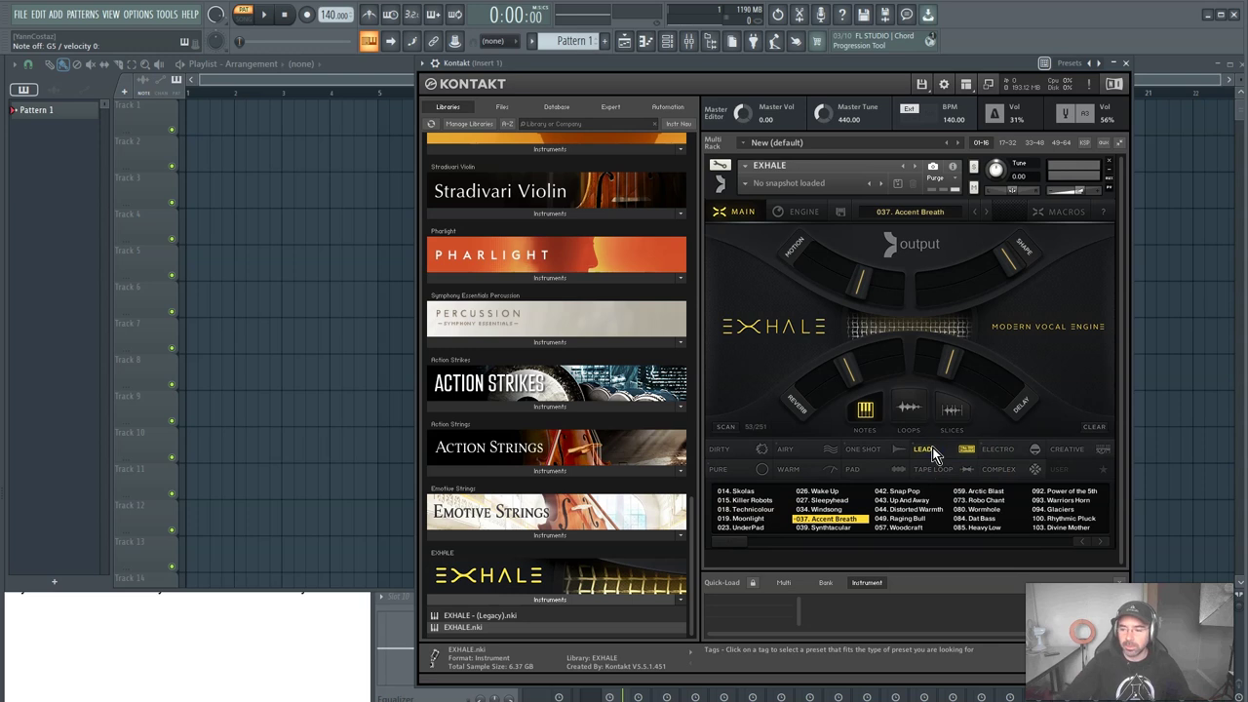
click(792, 451)
click(719, 448)
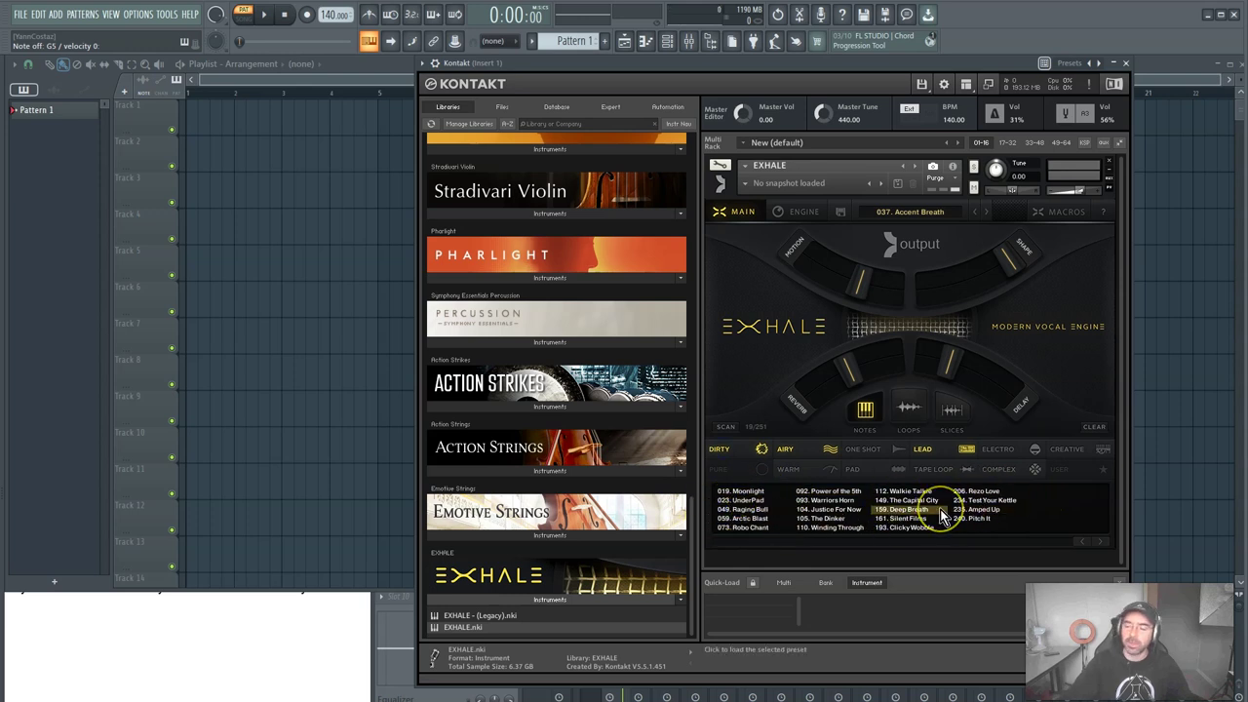
Audition 093. Warriors Horn, and load 234. Test Your Kettle with its WET macro set to about 43%.
click(829, 501)
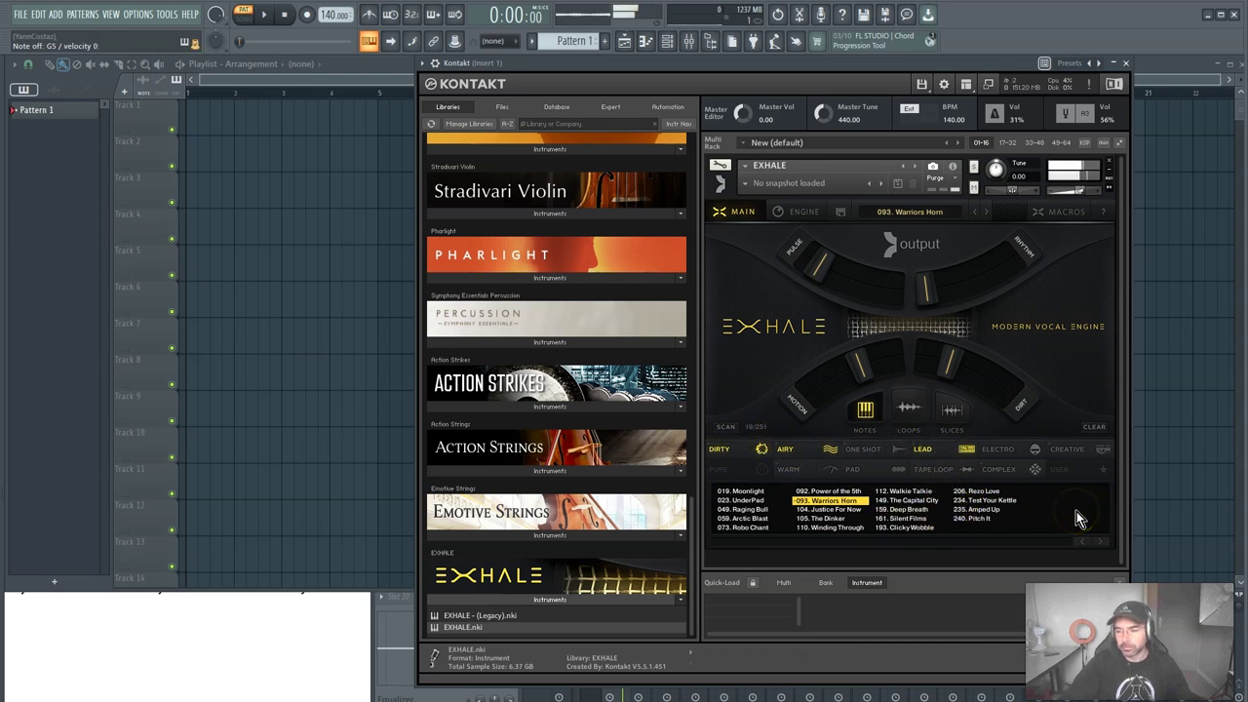
click(983, 500)
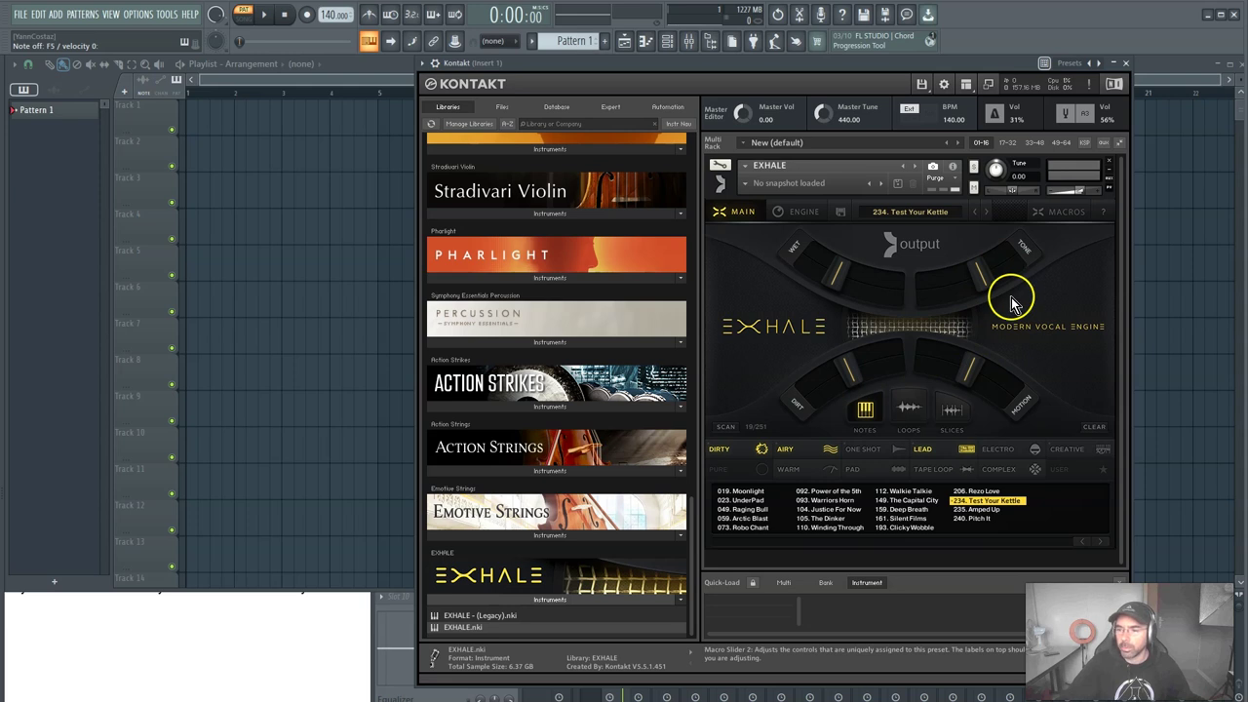
drag(841, 278, 870, 300)
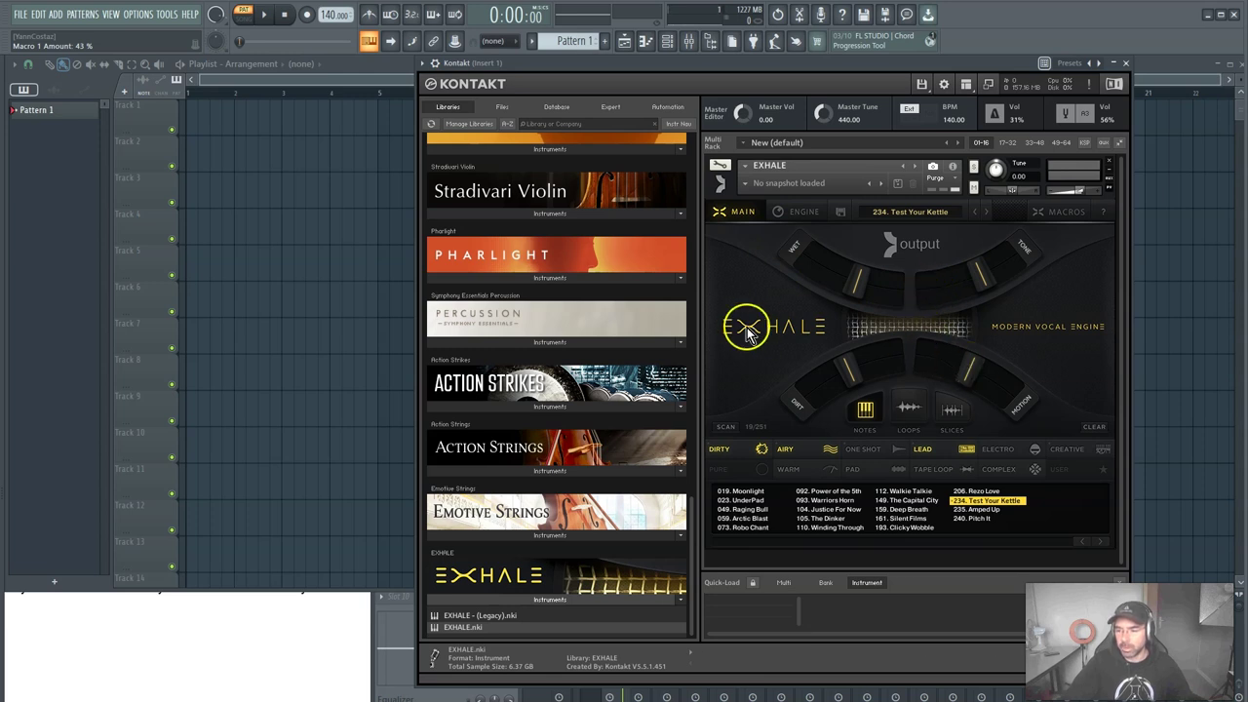
On EXHALE's Engine page, change the rhythm waveform to a triangle and turn on the Volume and Filter modulation modules.
click(790, 213)
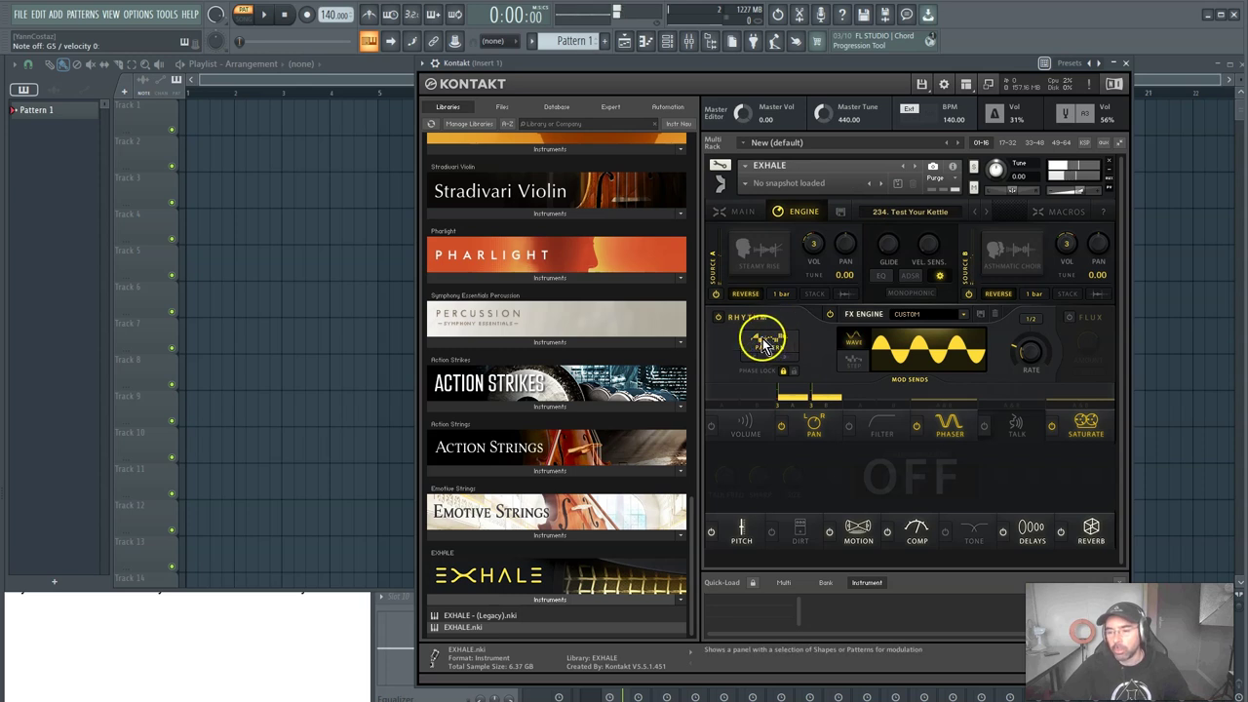
click(854, 339)
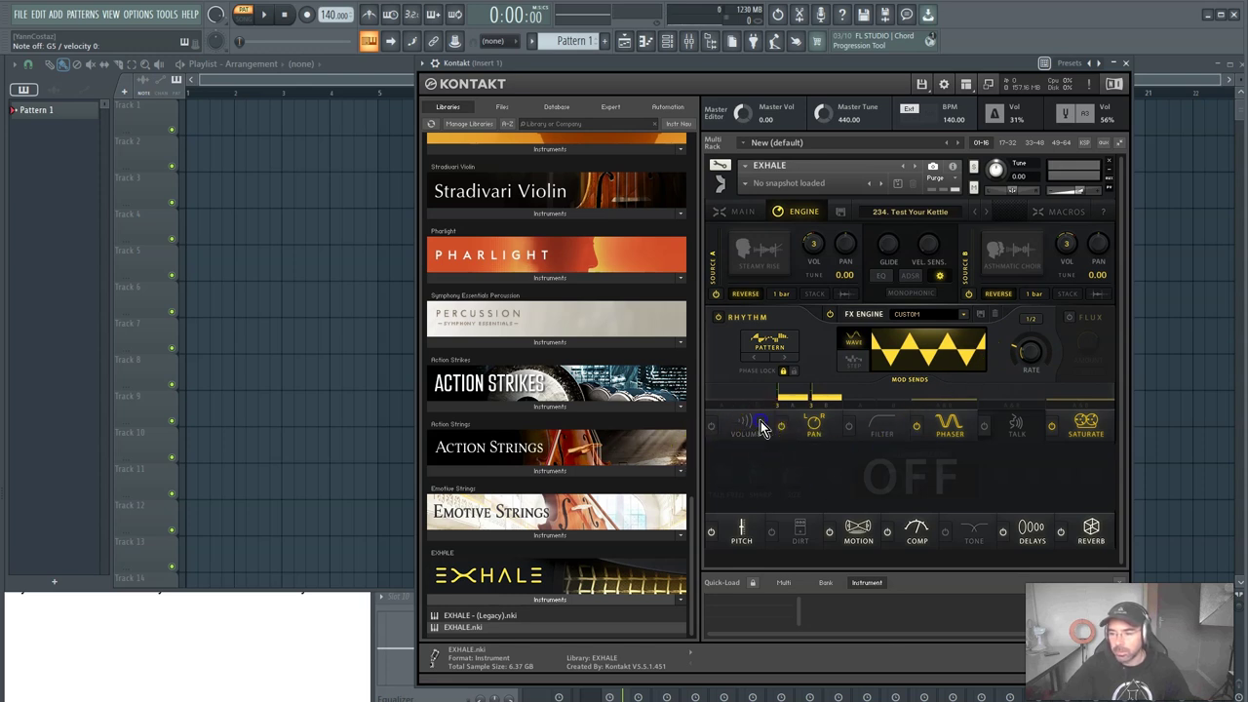
click(712, 427)
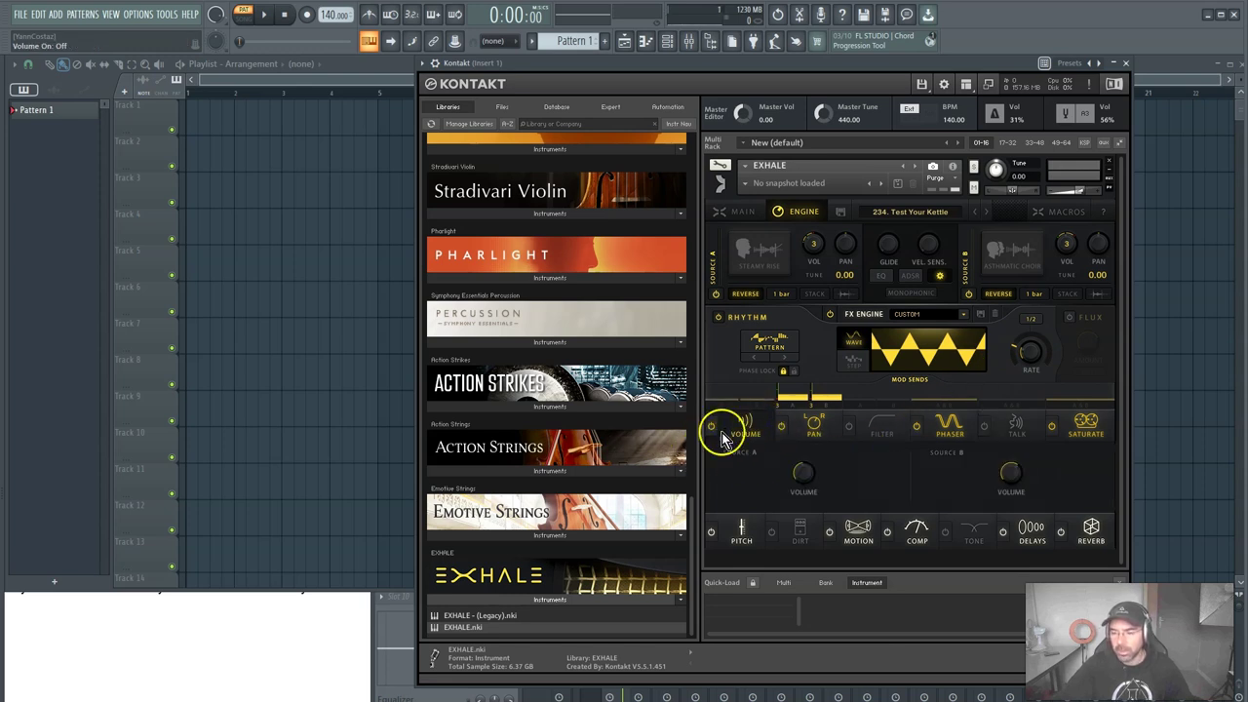
click(885, 432)
click(851, 432)
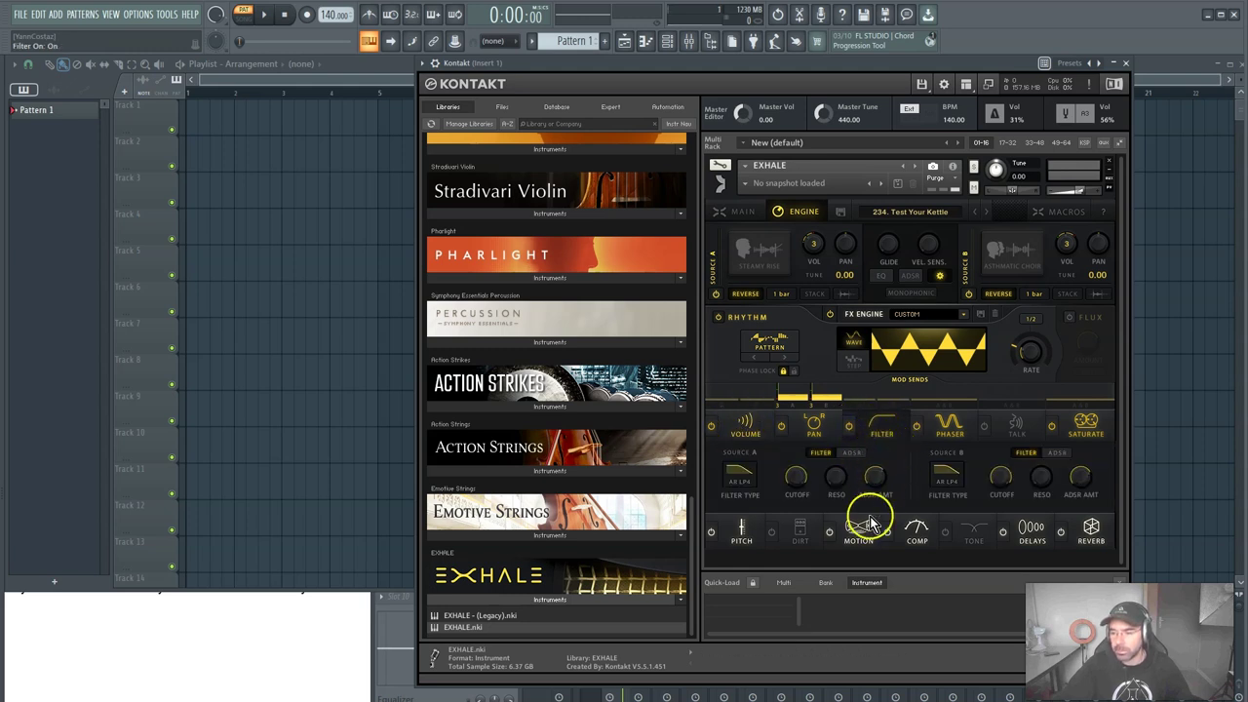
Examine the Pitch, Motion and Comp effect settings and turn on the Tone effect to show its controls.
click(712, 533)
click(742, 536)
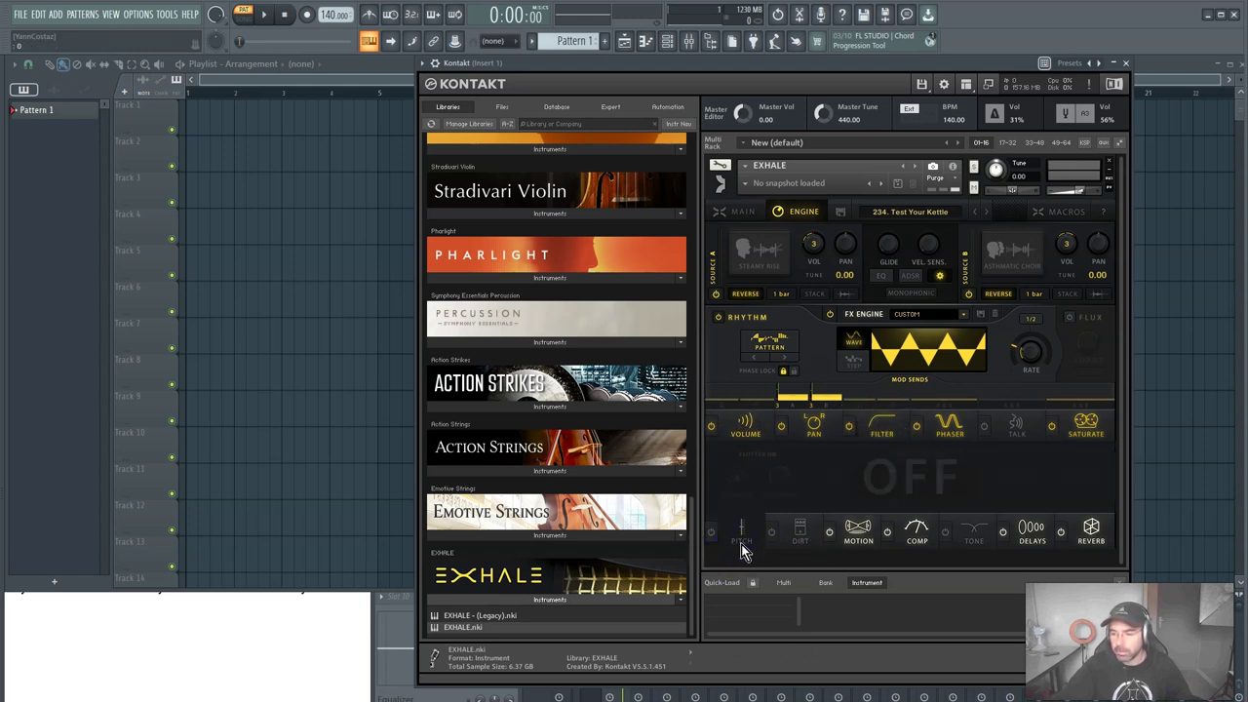
click(712, 533)
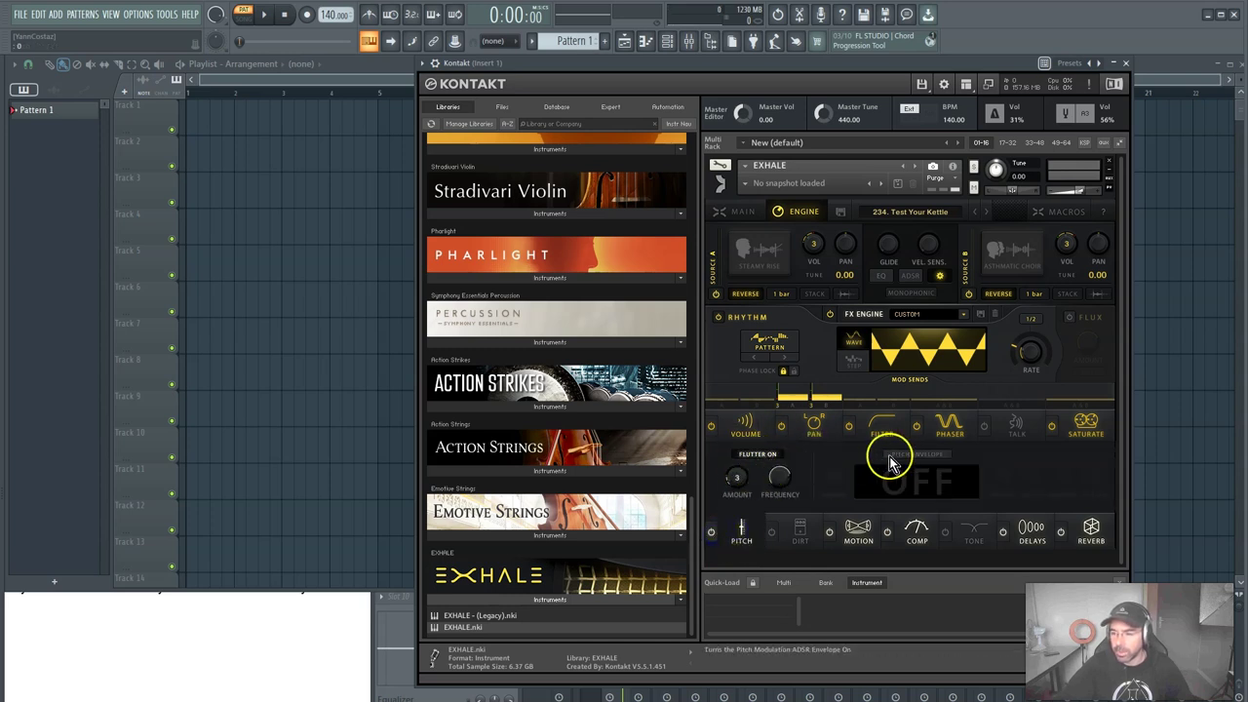
click(859, 526)
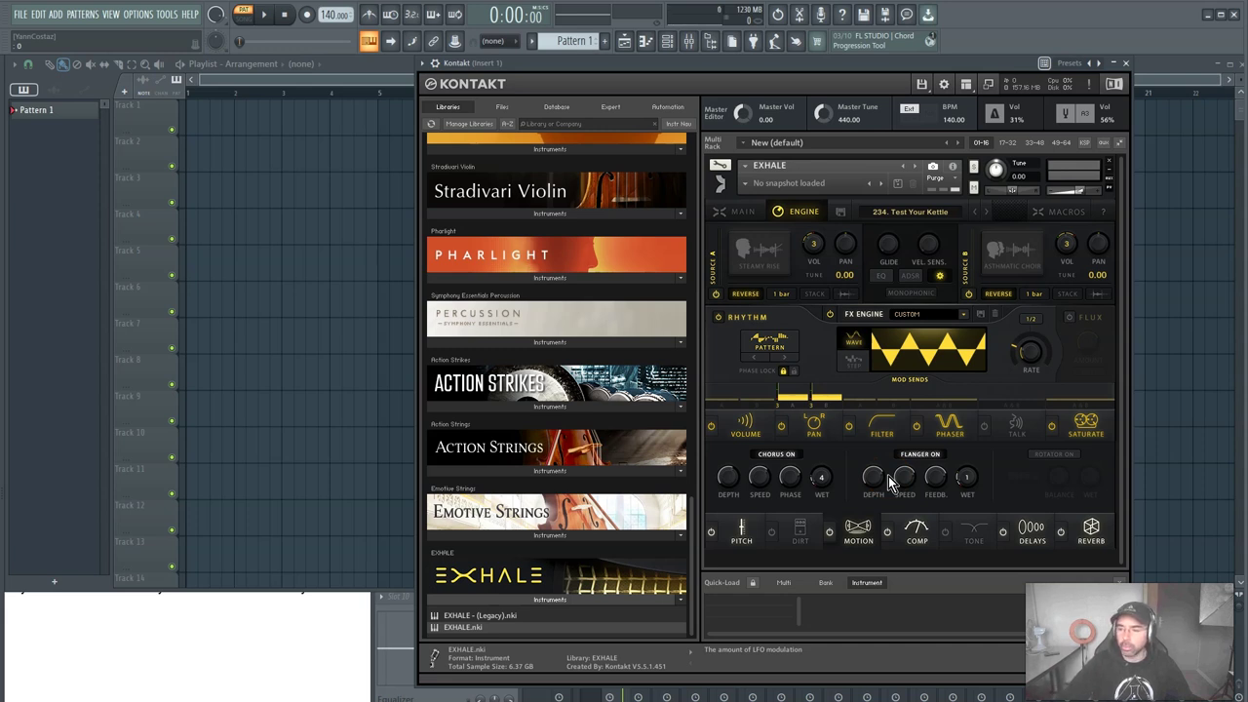
click(918, 534)
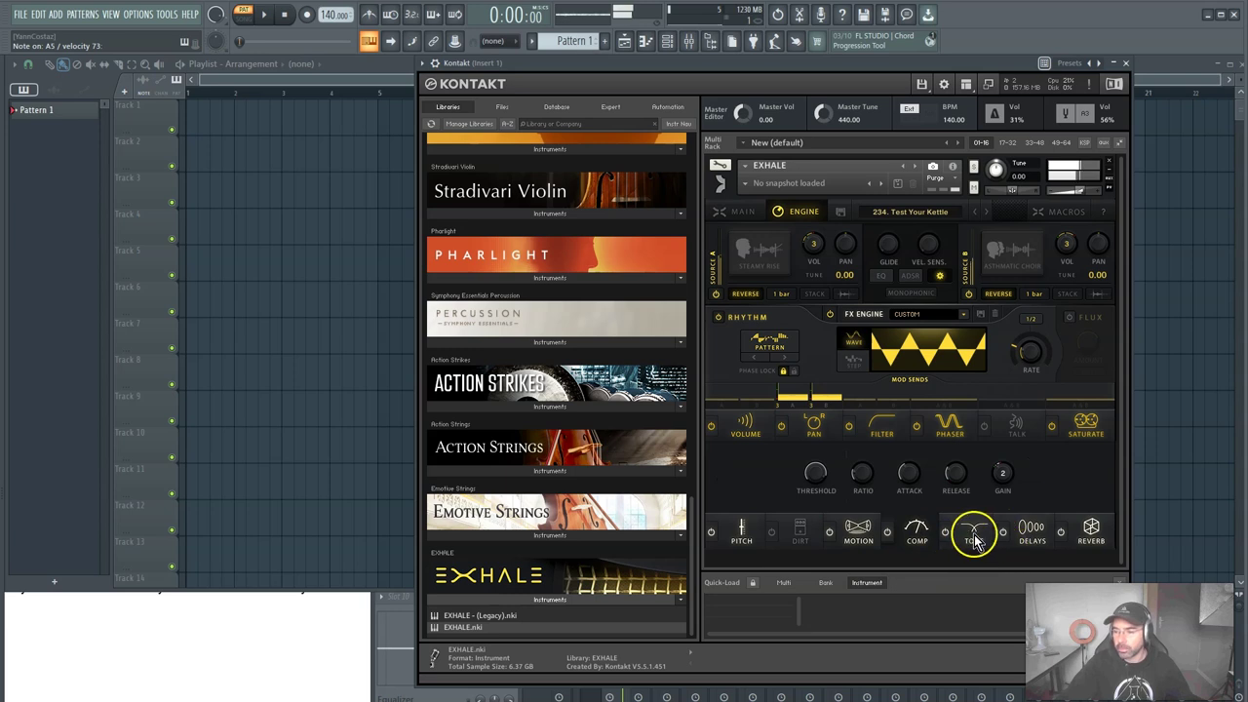
click(975, 540)
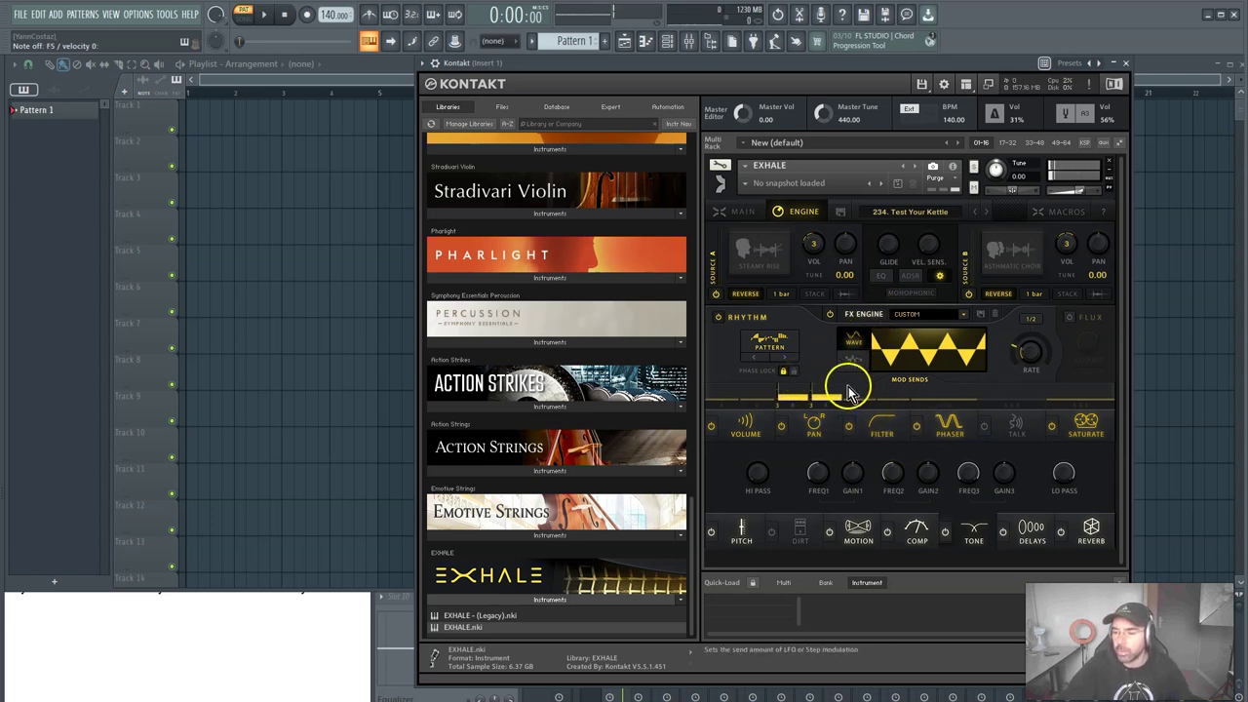
Audition the FX Engine preset Decolator and load the preset Acid Pulse.
click(964, 316)
click(1011, 395)
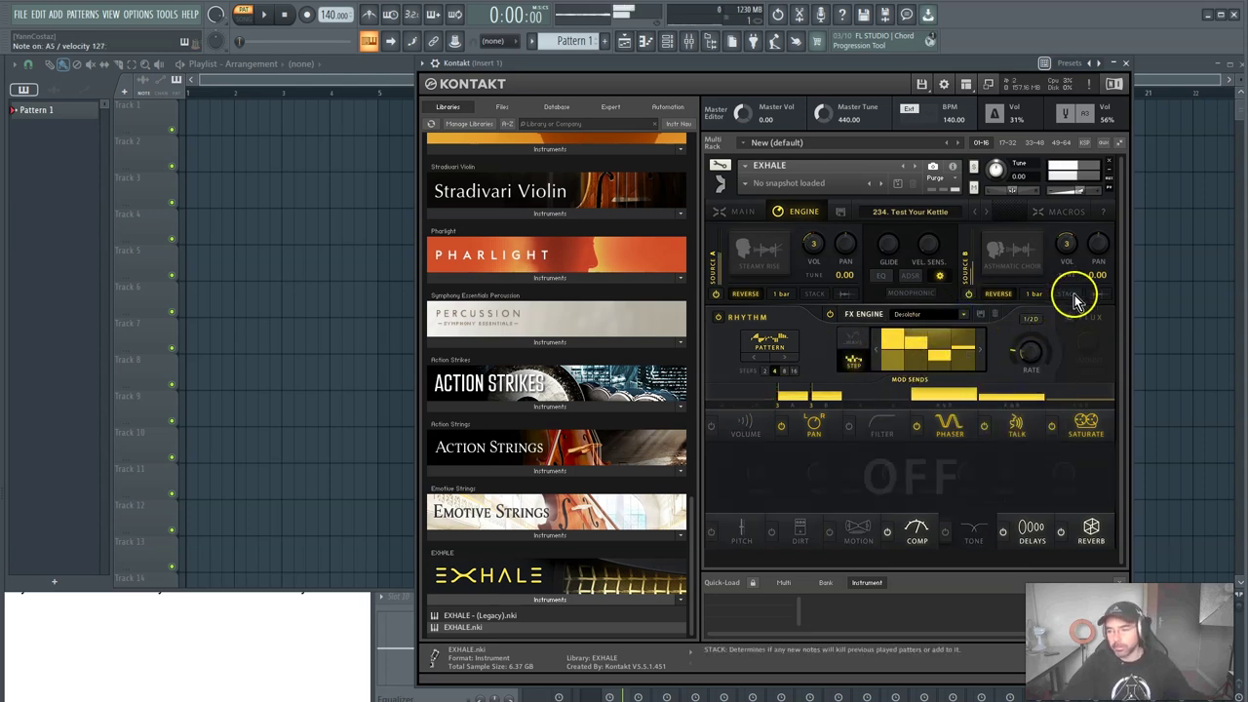
click(963, 315)
click(987, 442)
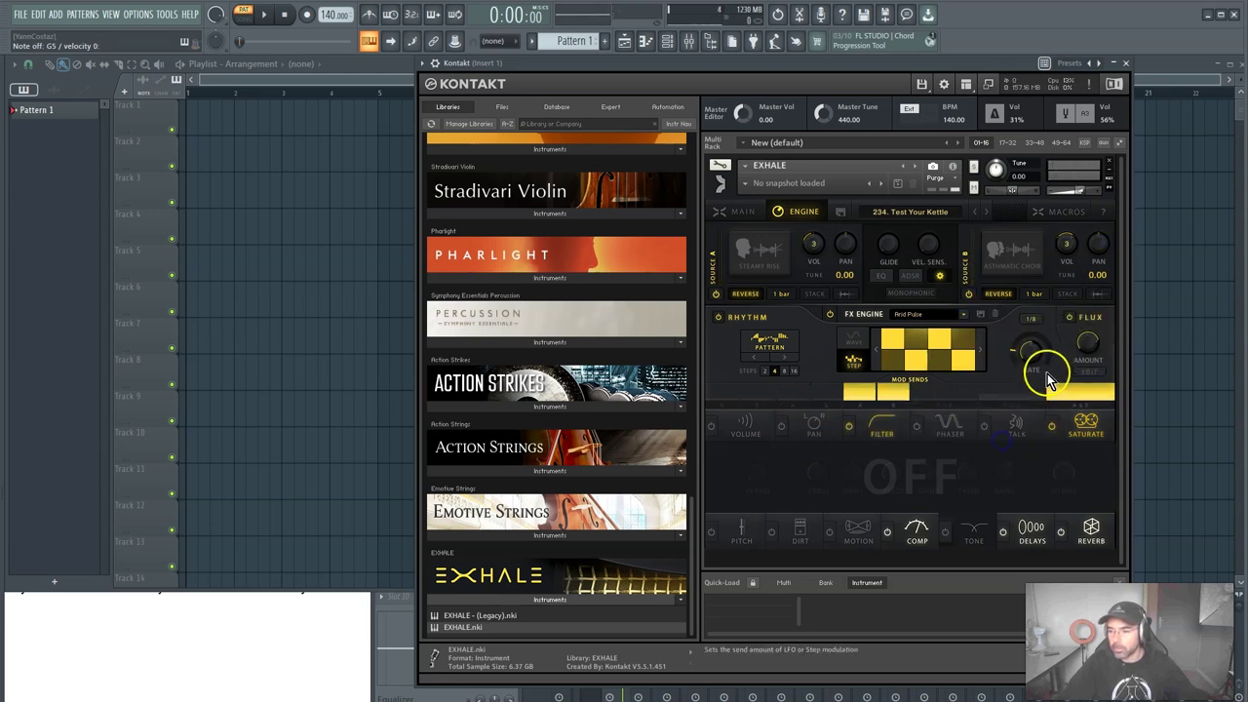